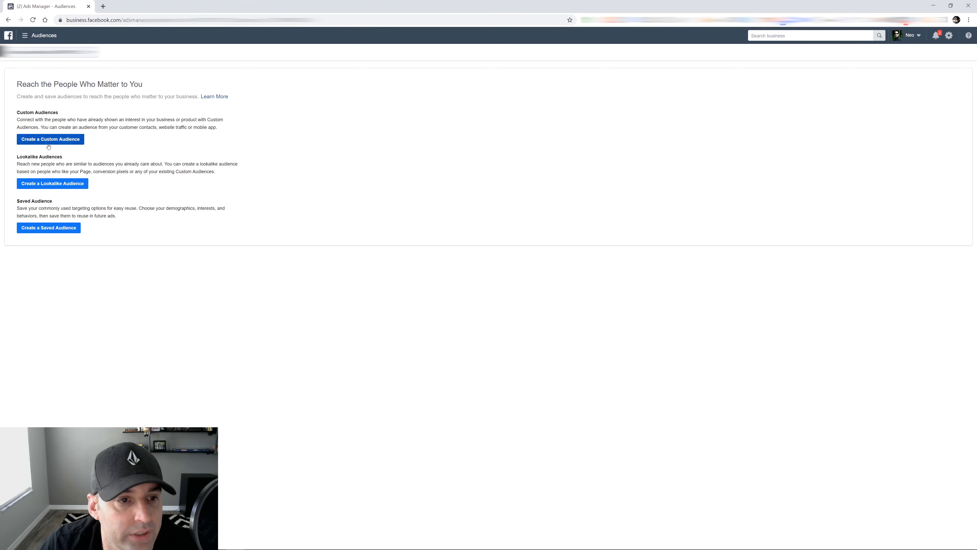
# Start a custom audience based on website traffic and review the ANY and ALL criteria matching options.
pyautogui.click(58, 141)
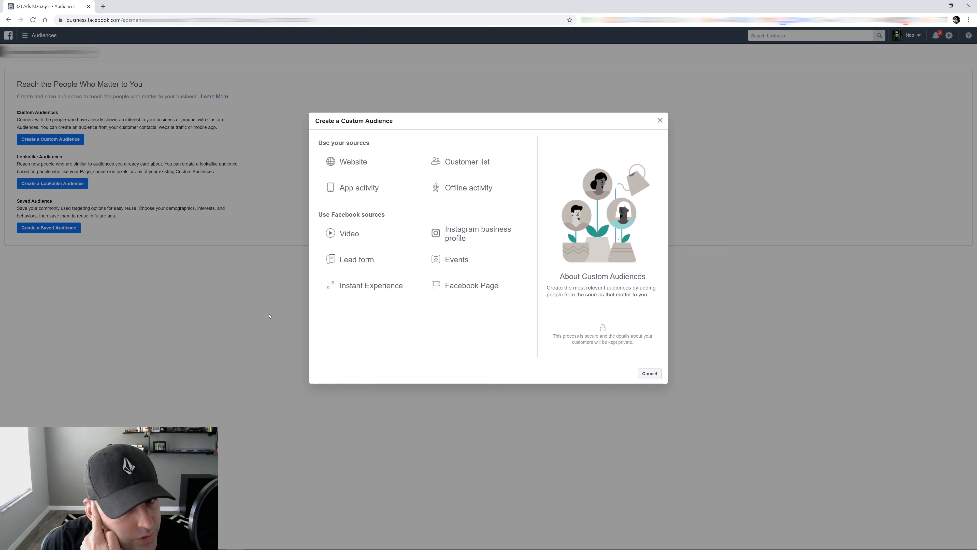
pyautogui.click(355, 163)
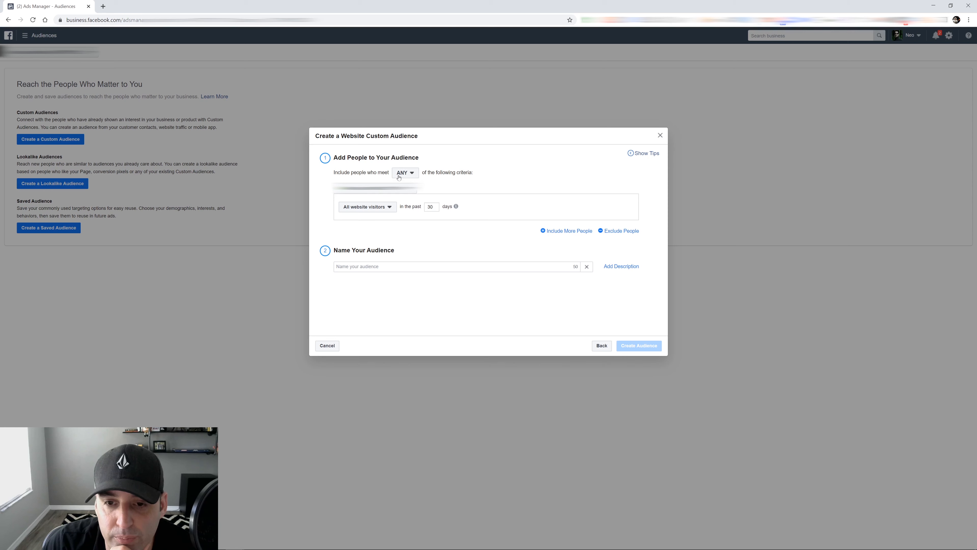
pyautogui.click(411, 177)
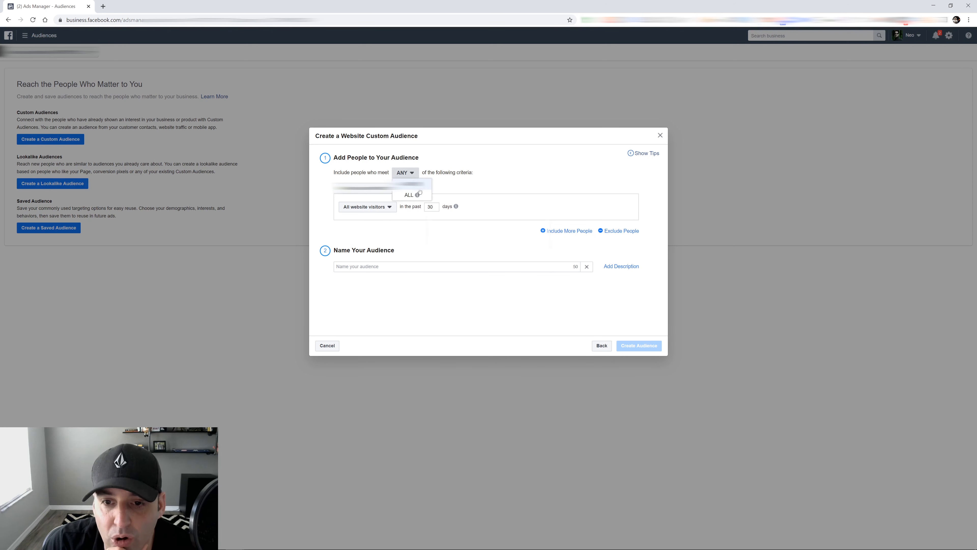
pyautogui.moveTo(417, 193)
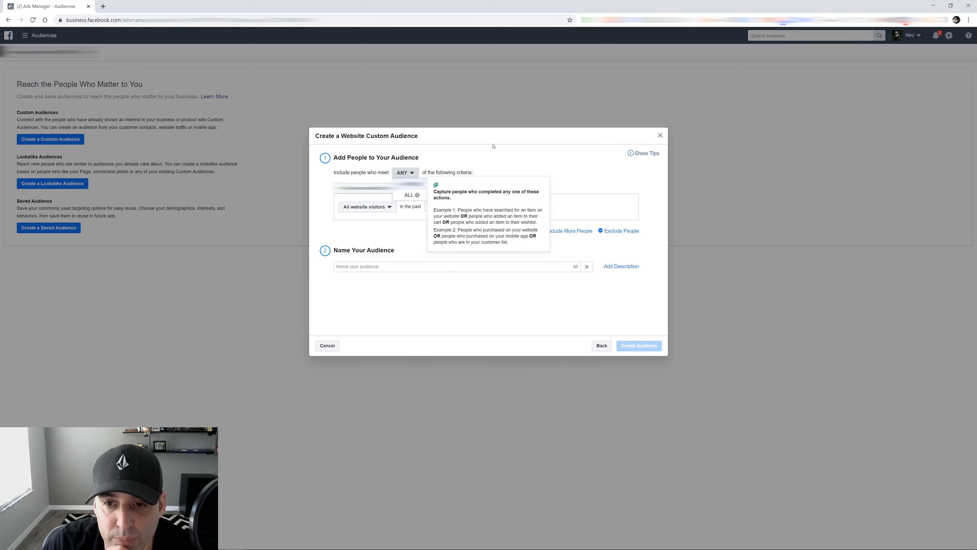
pyautogui.click(500, 141)
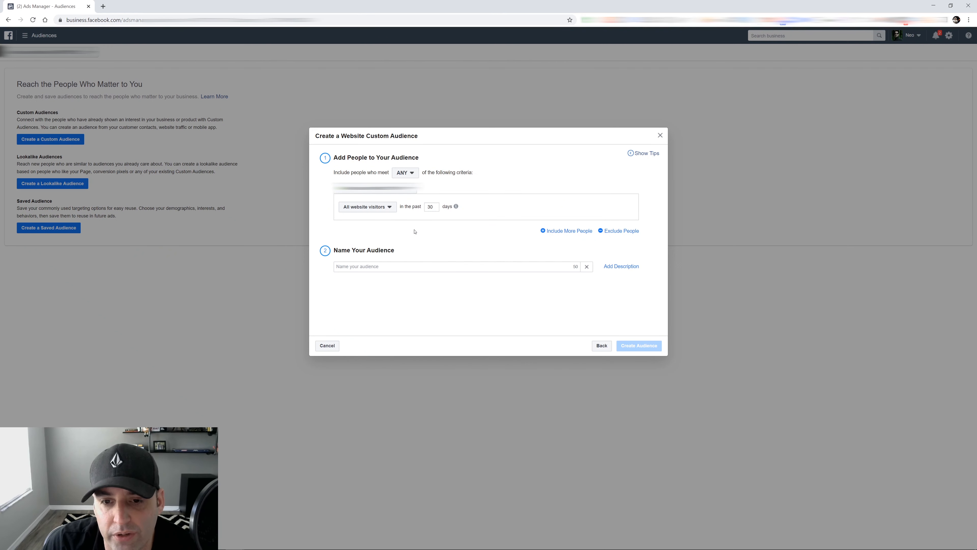
# Review the visitor type options, keep all website visitors, and set the time window to the past 180 days.
pyautogui.click(381, 211)
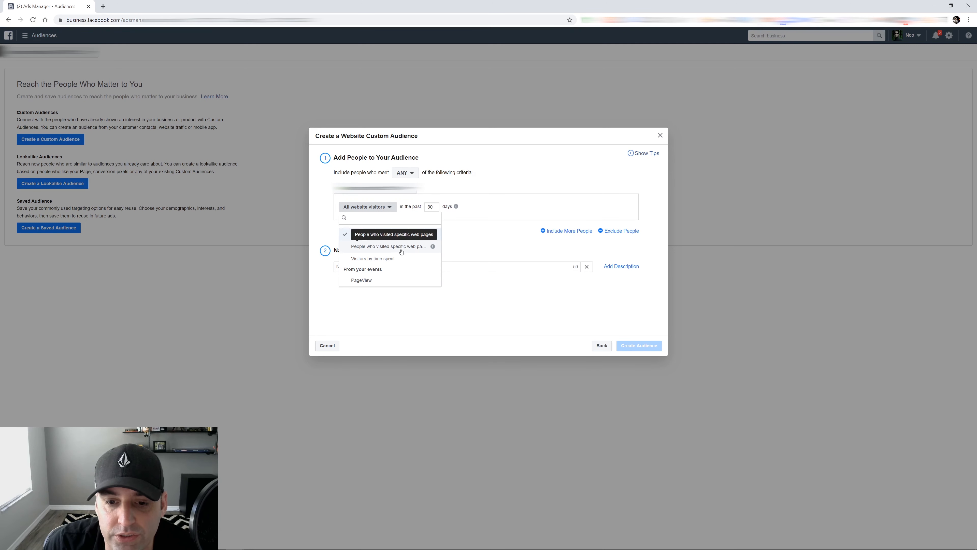
pyautogui.click(466, 243)
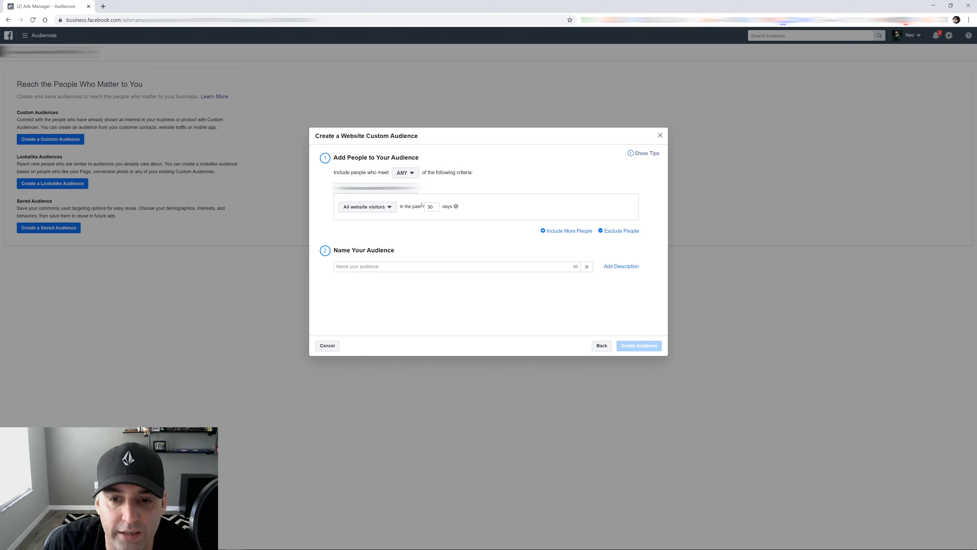
pyautogui.moveTo(434, 207); pyautogui.dragTo(414, 206)
pyautogui.write('180')
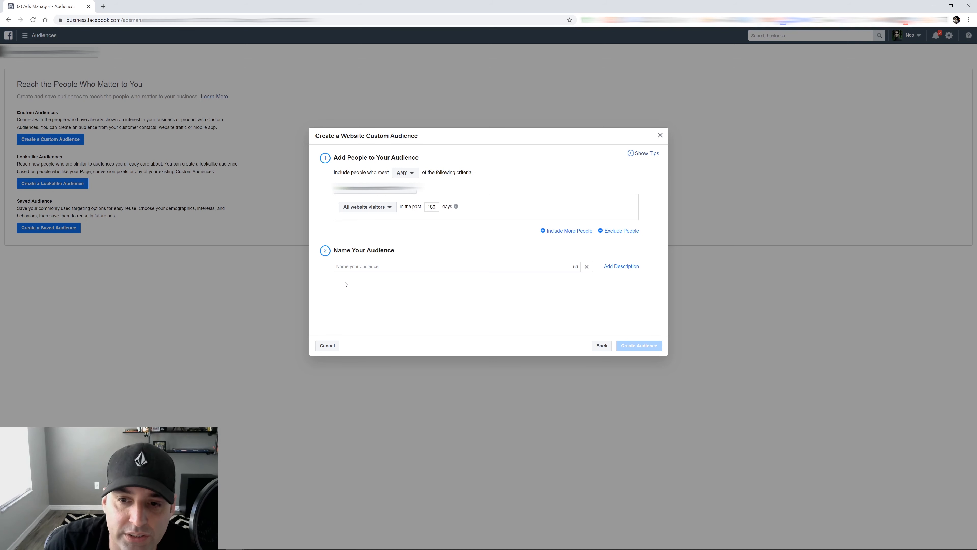
# Name the audience "Website Visitors - 180 Days" and create it.
pyautogui.click(358, 266)
pyautogui.write('Webs')
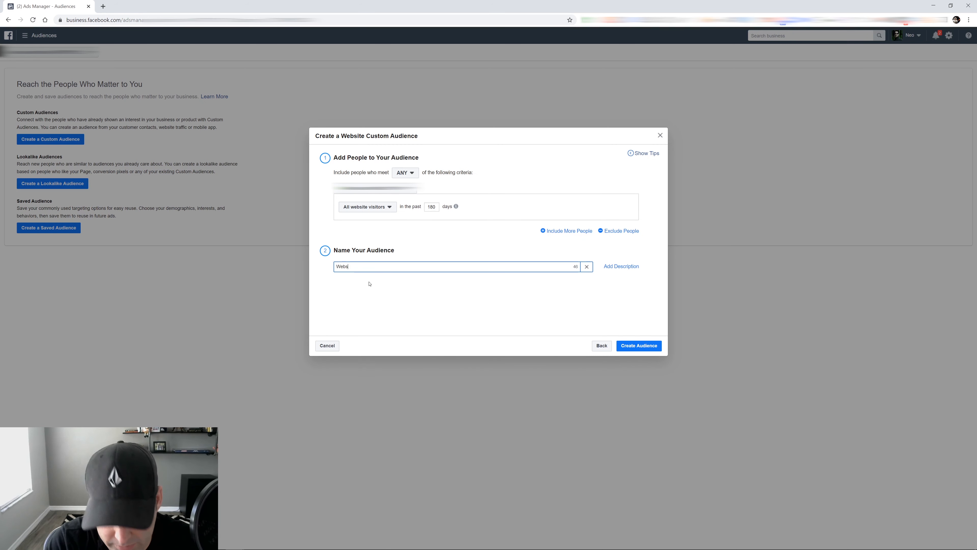
pyautogui.write('isteite Visitors  -')
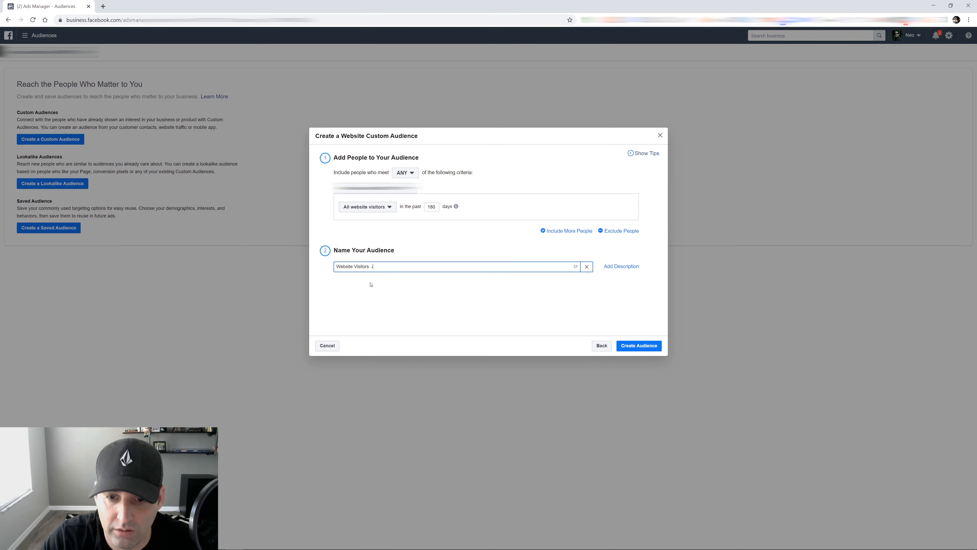
pyautogui.press('BackSpace')
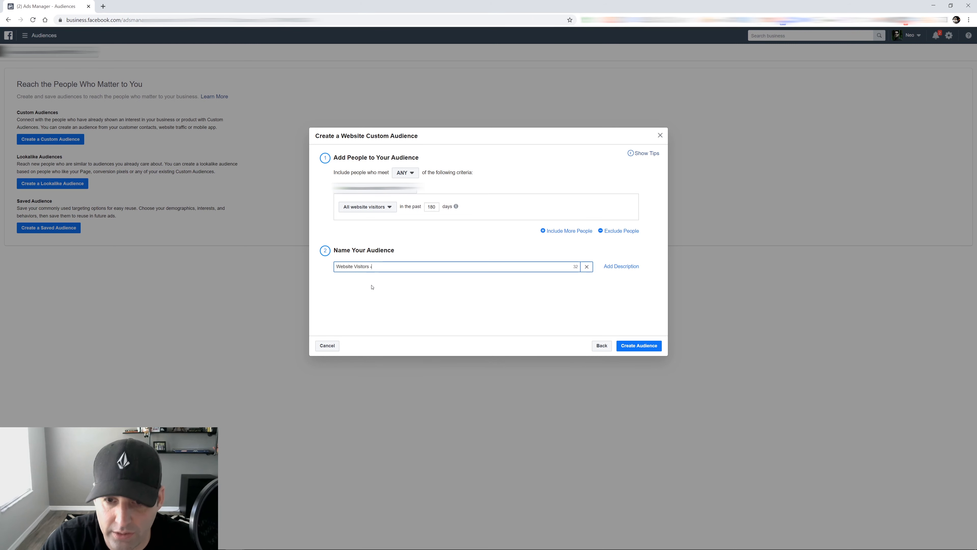
pyautogui.write('180 Days')
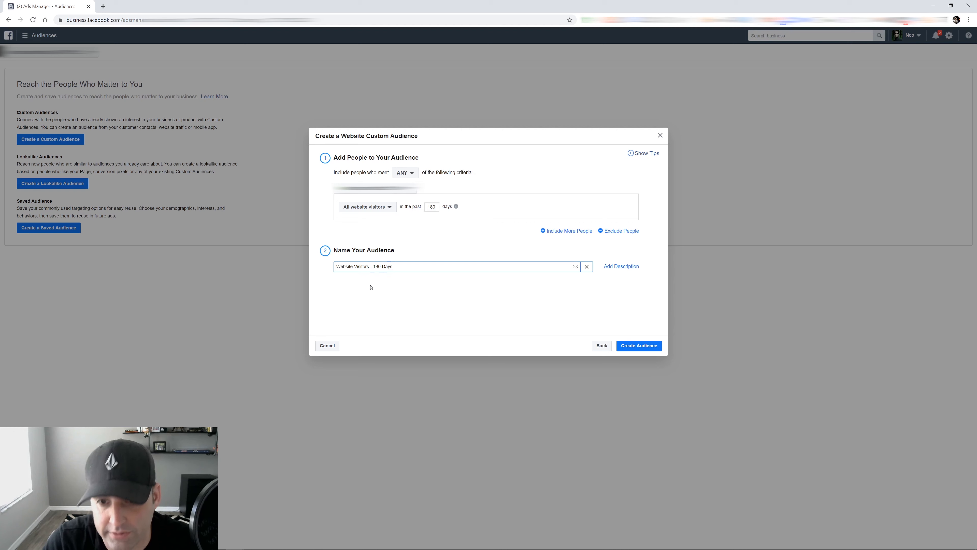
pyautogui.click(654, 346)
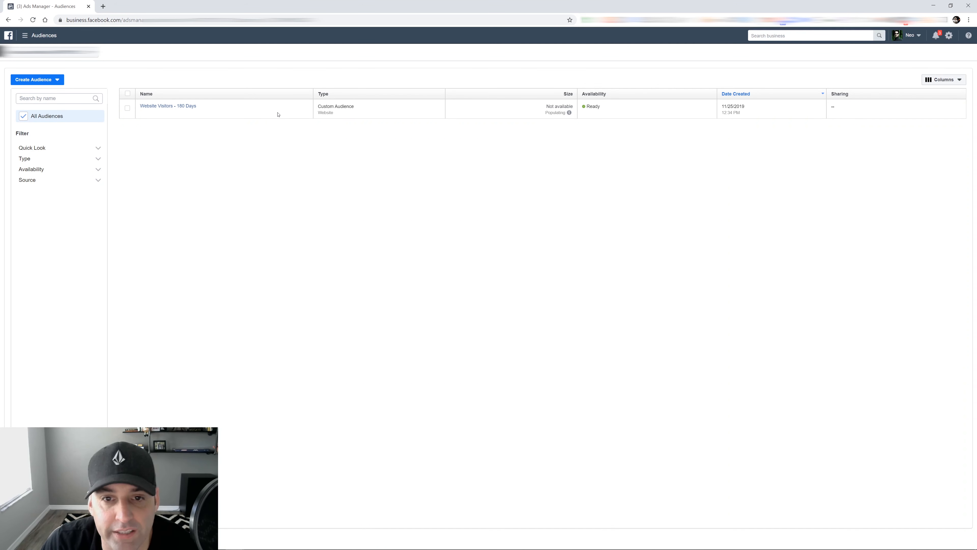
pyautogui.click(55, 80)
pyautogui.click(34, 93)
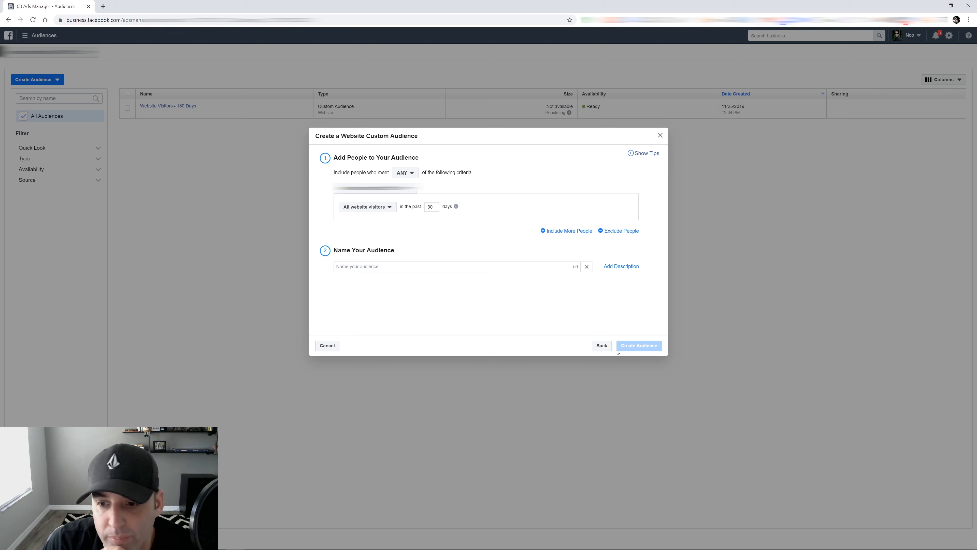
pyautogui.click(388, 207)
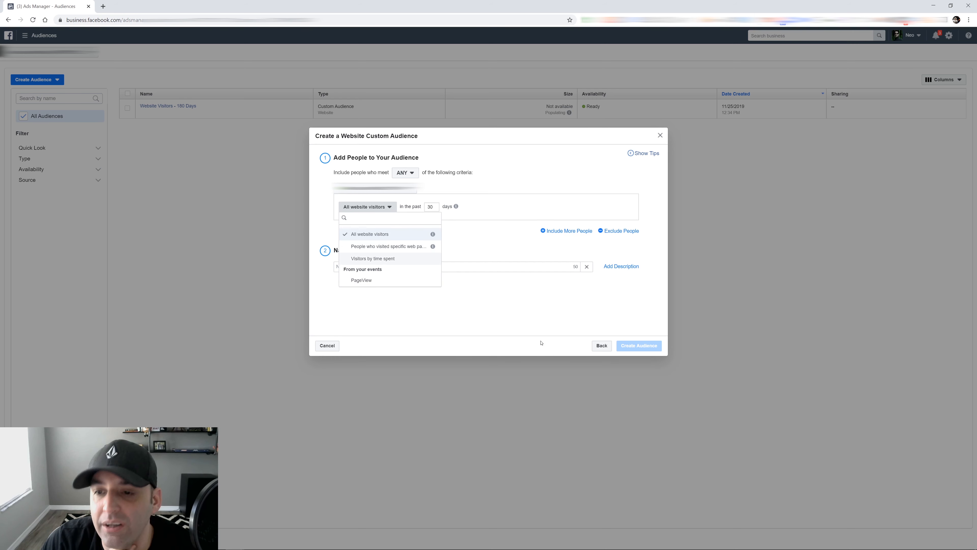
pyautogui.click(294, 357)
pyautogui.click(328, 346)
# Start a Facebook Page custom audience that includes anyone who visited the Page.
pyautogui.click(59, 83)
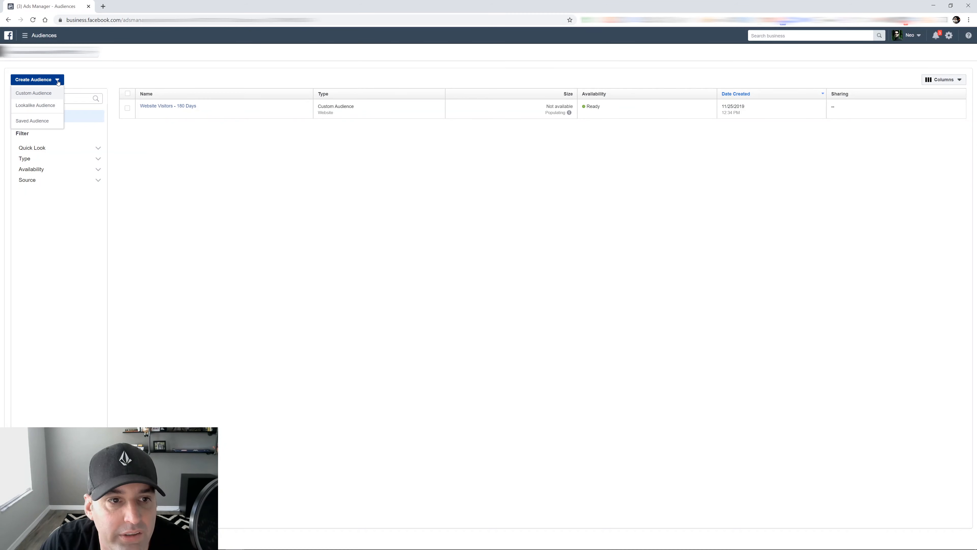
pyautogui.click(33, 93)
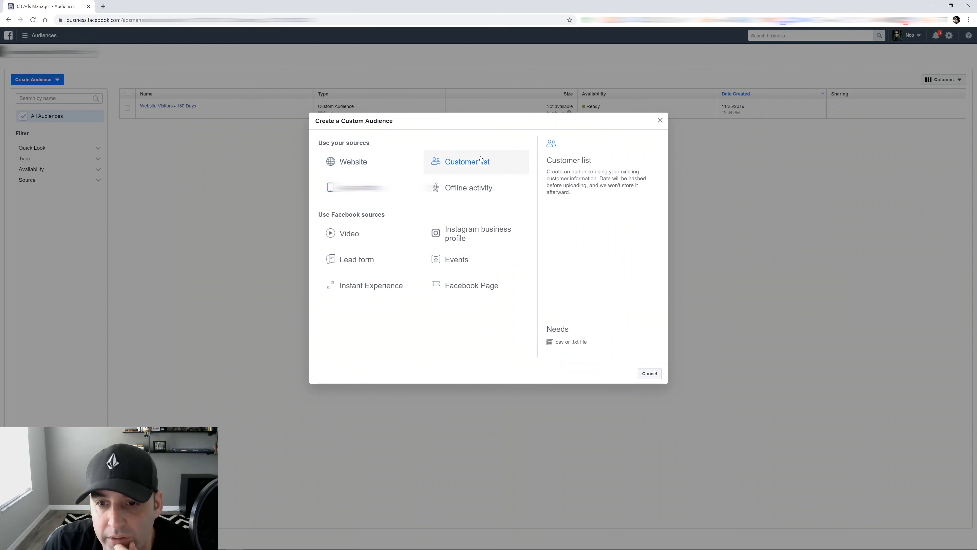
pyautogui.click(454, 292)
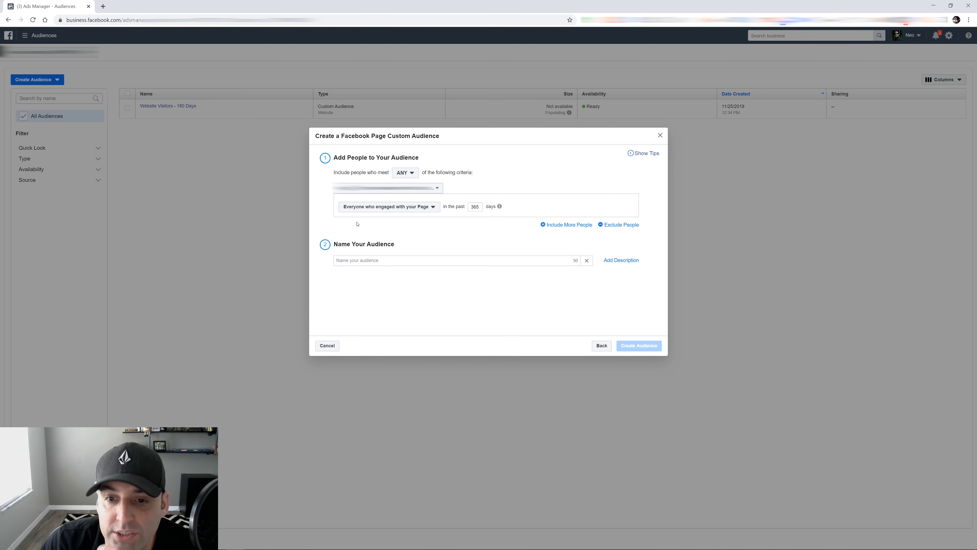
pyautogui.click(423, 208)
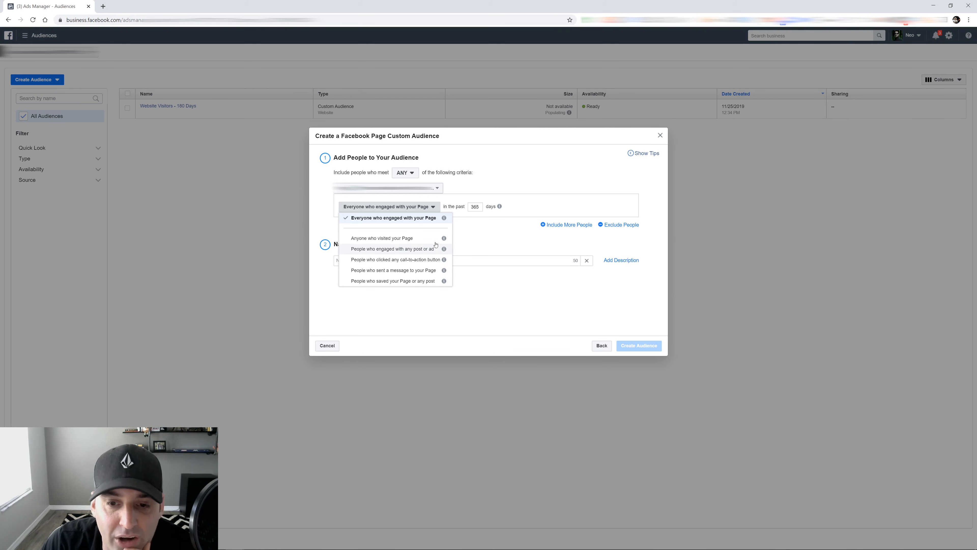
pyautogui.click(400, 239)
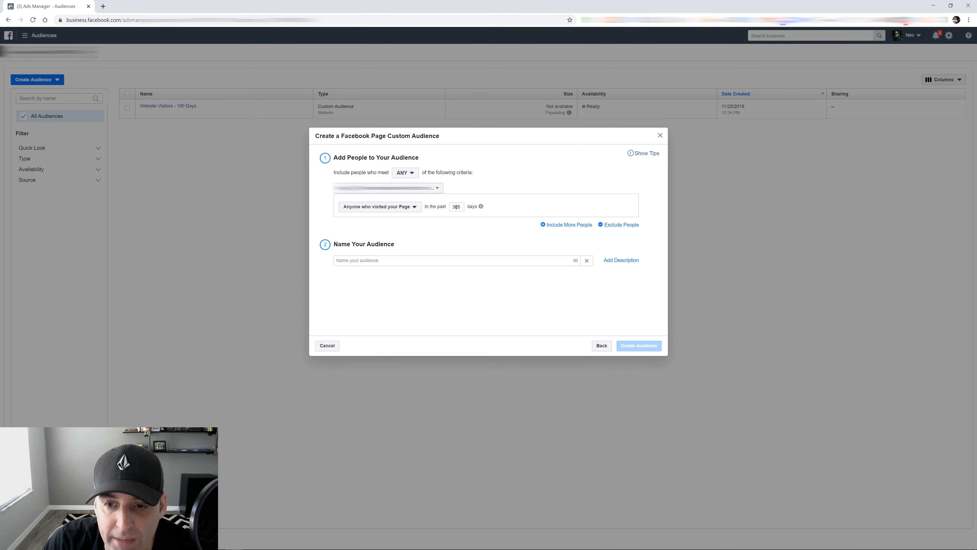
# Name the Page audience "Engaged Audience - 365 Days", create it, and dismiss the suggested follow-up actions.
pyautogui.click(373, 258)
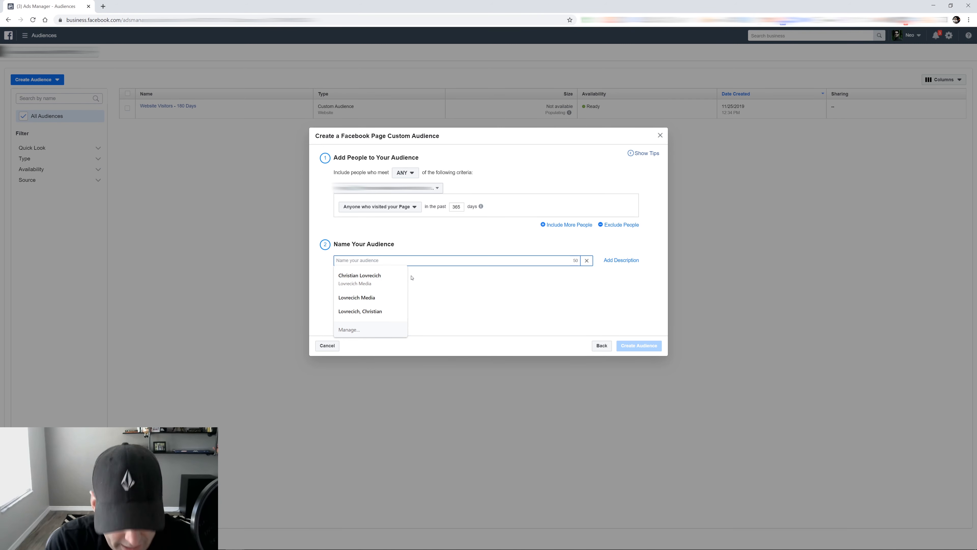
pyautogui.write('Enaged Aud')
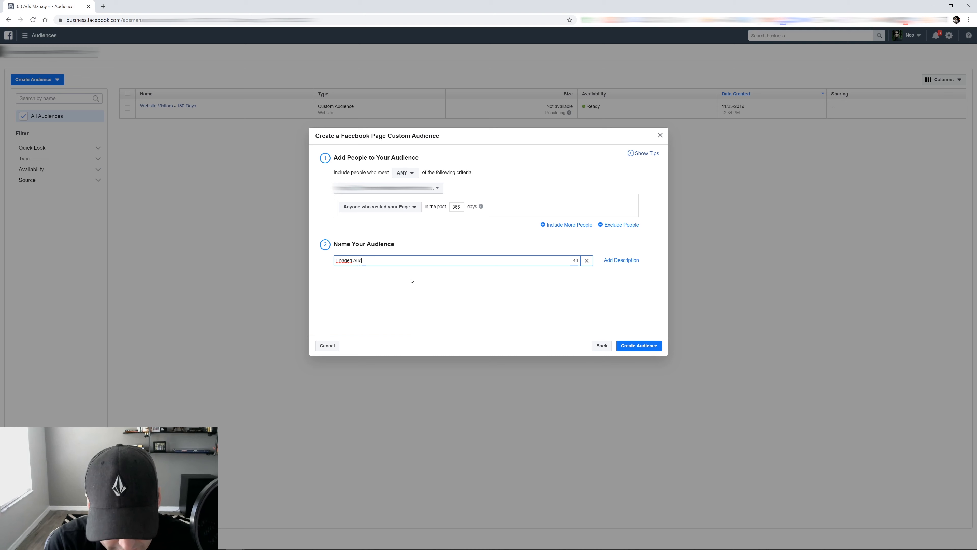
pyautogui.write('ience')
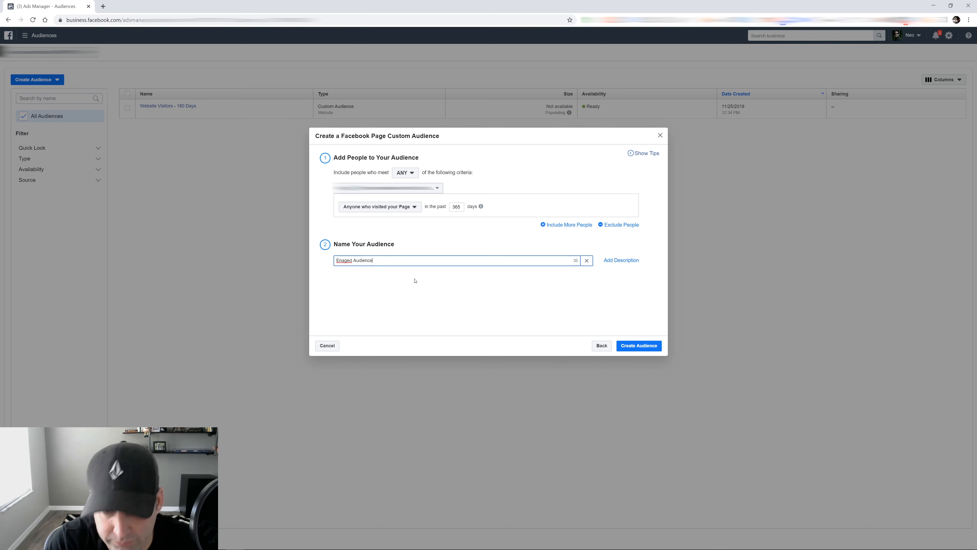
pyautogui.rightClick(352, 261)
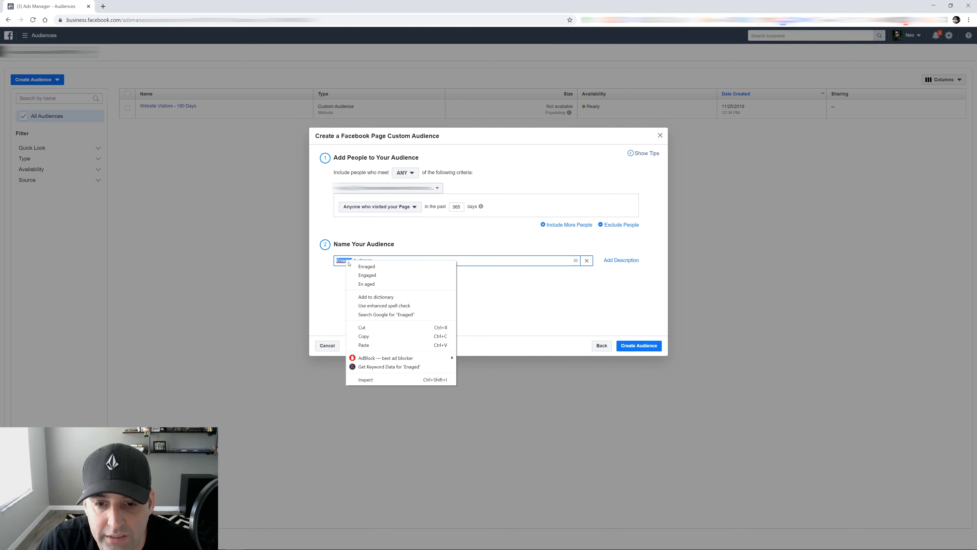
pyautogui.click(366, 275)
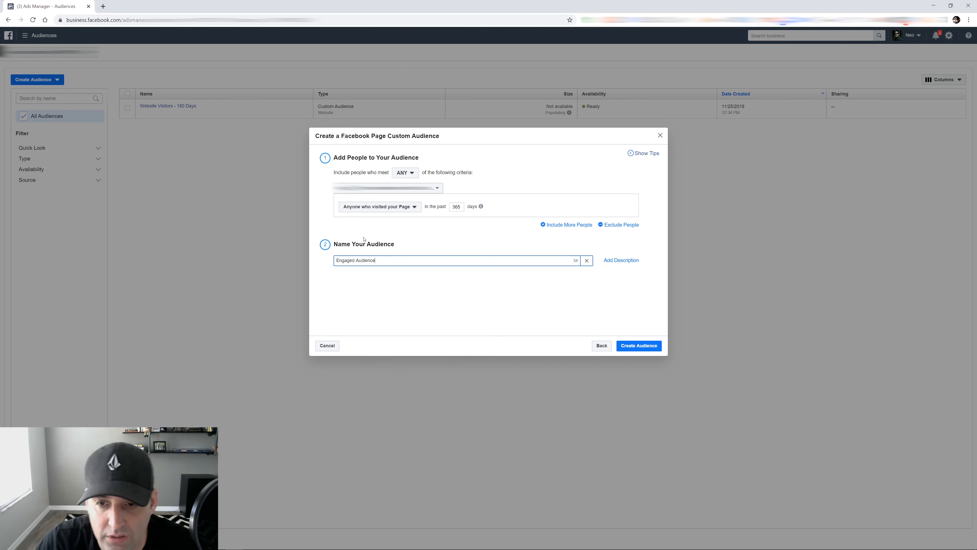
pyautogui.write('- 365 Days')
pyautogui.click(638, 345)
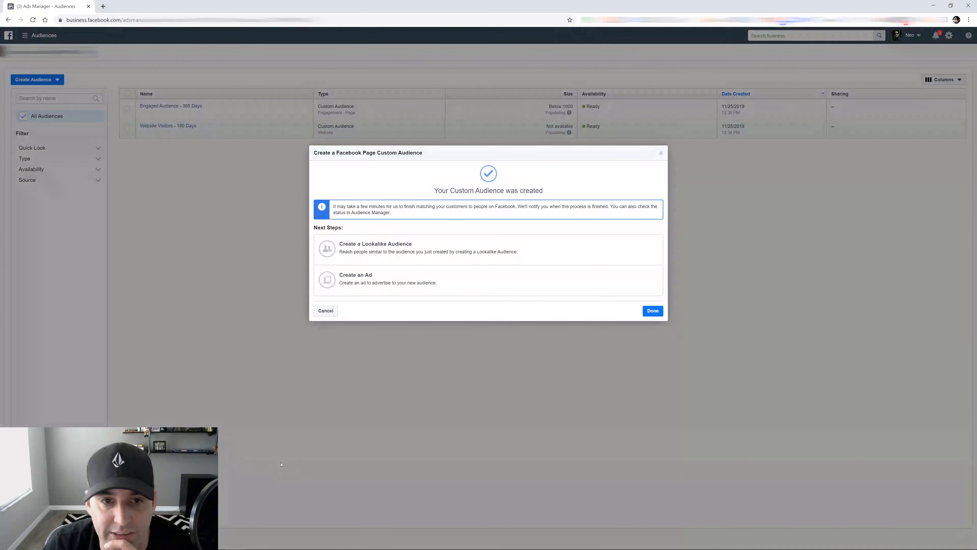
pyautogui.click(654, 310)
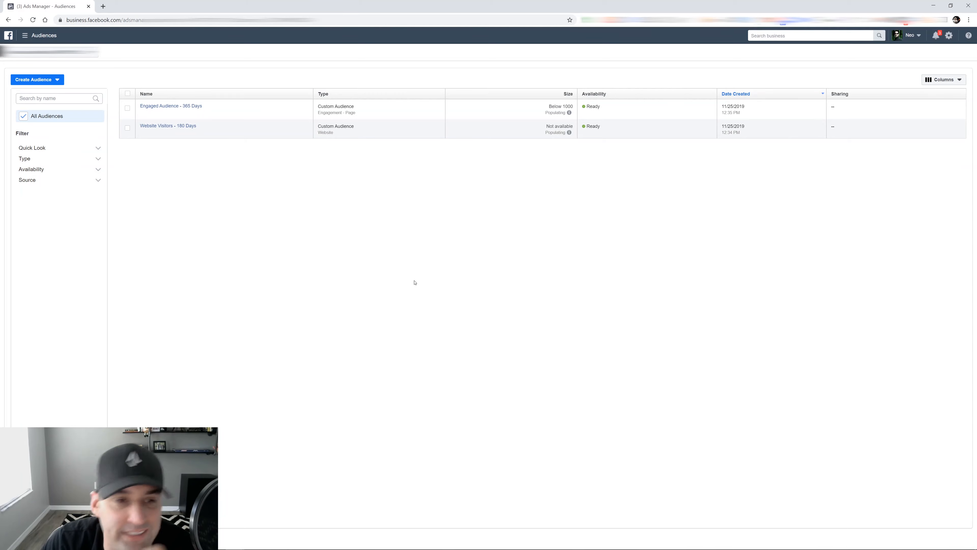
# Start a video engagement custom audience of people who have watched 95% of the video.
pyautogui.click(36, 79)
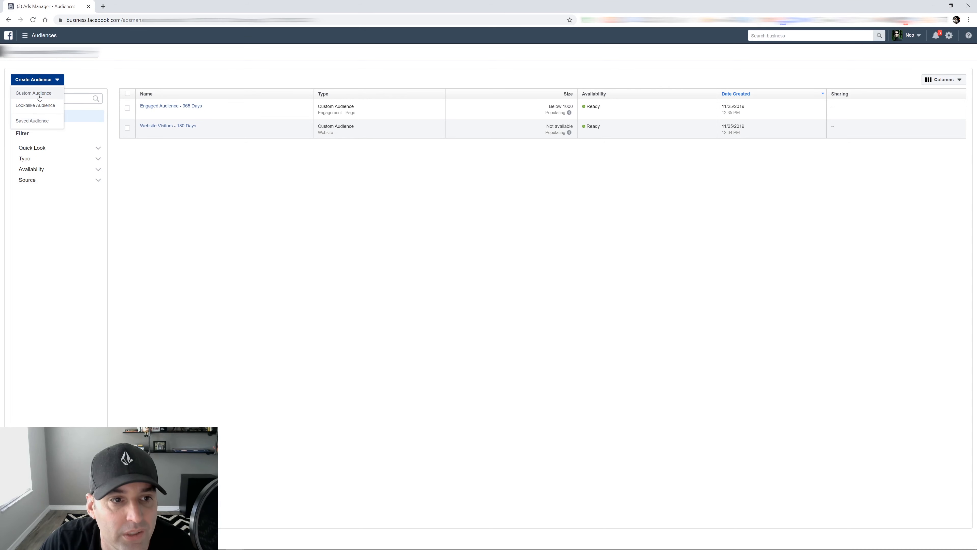
pyautogui.click(38, 96)
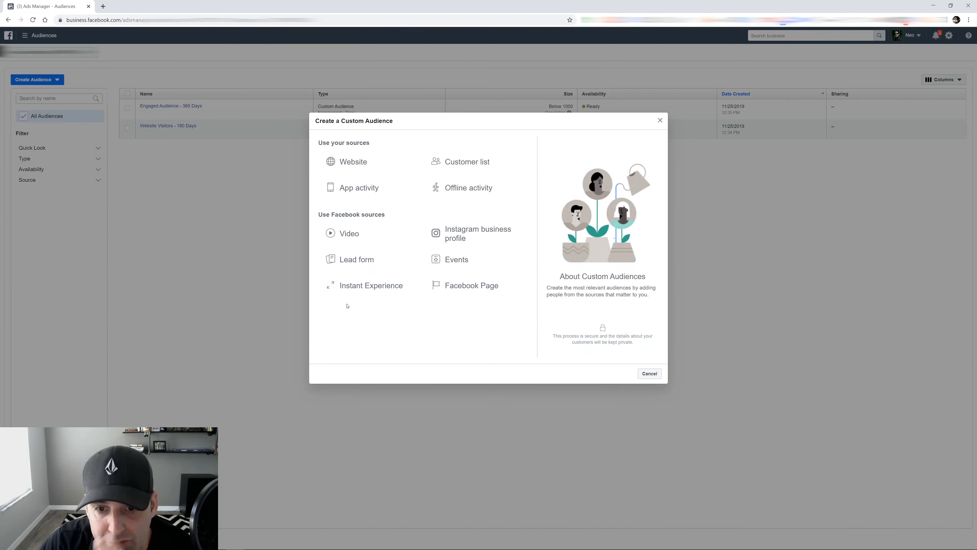
pyautogui.click(358, 237)
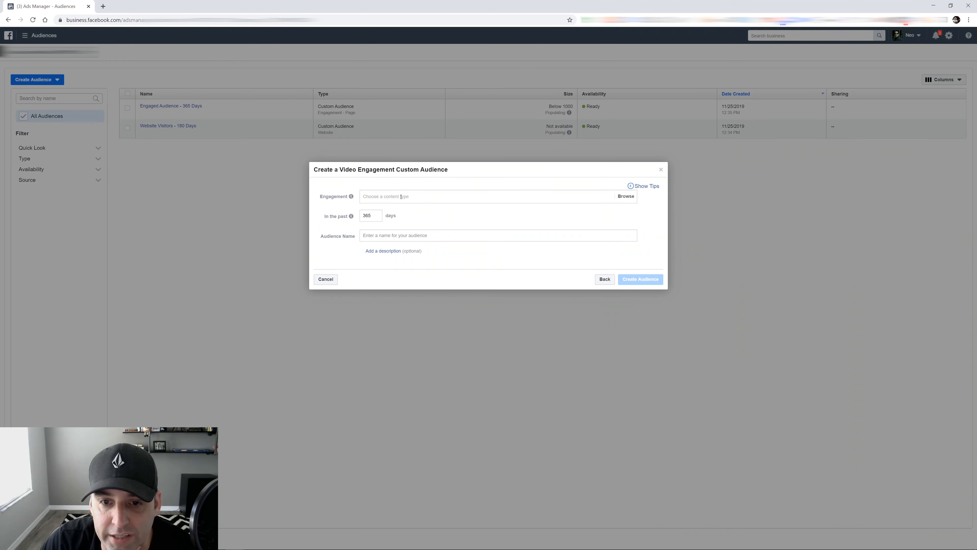
pyautogui.click(400, 196)
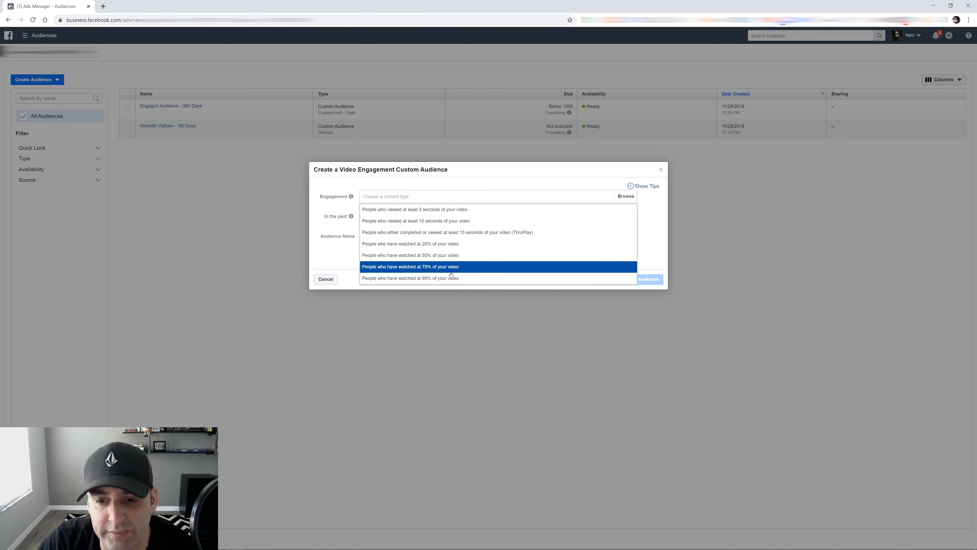
pyautogui.click(439, 278)
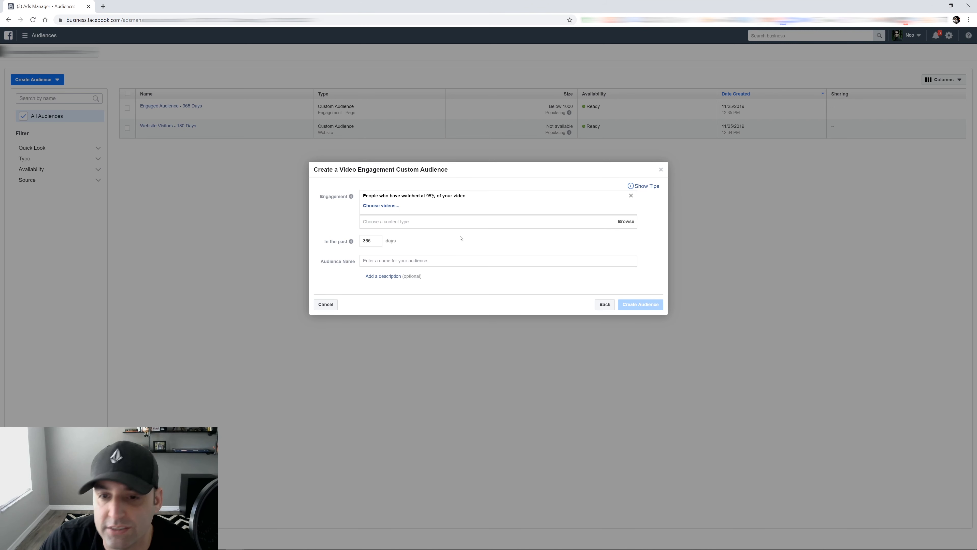
# Choose the video "PMWC 2020 Overview 16x9 .mp4" as the source of the 95% viewers audience.
pyautogui.click(388, 206)
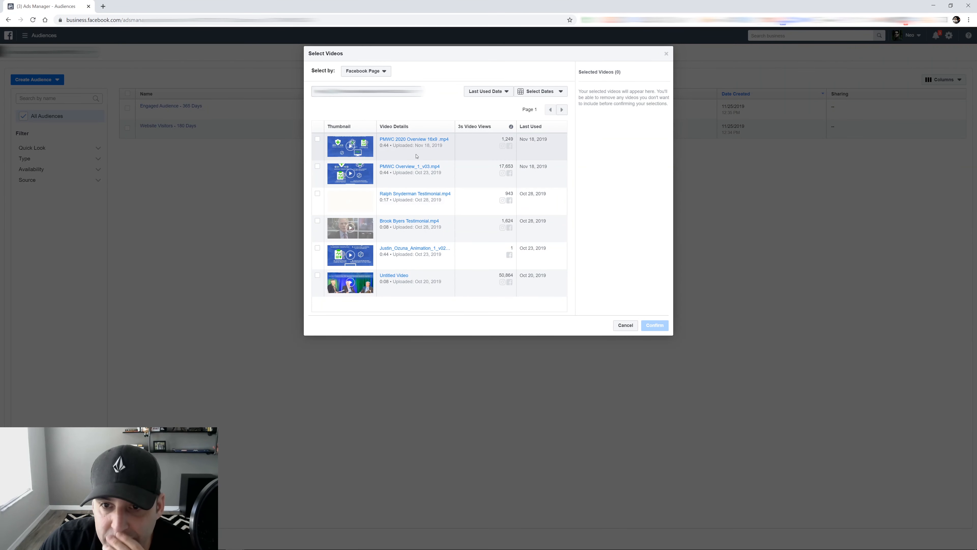
pyautogui.click(317, 139)
pyautogui.click(654, 325)
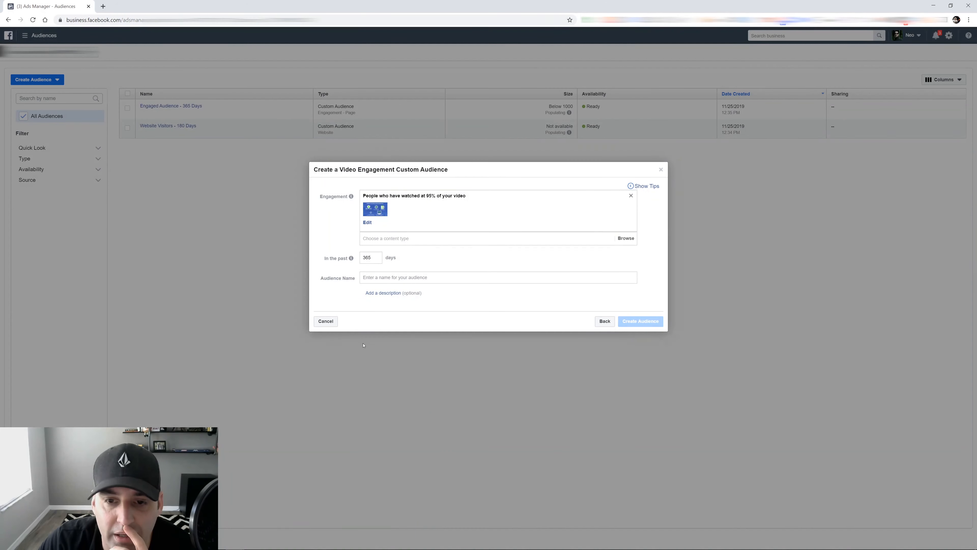
# Name the video engagement audience "Video Views 95% - 365 Days".
pyautogui.click(414, 277)
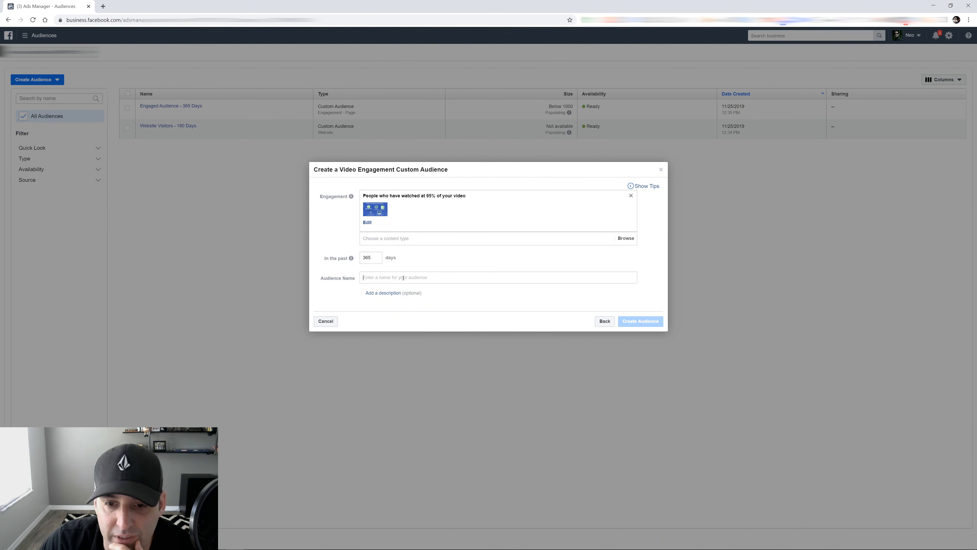
pyautogui.write('Vi')
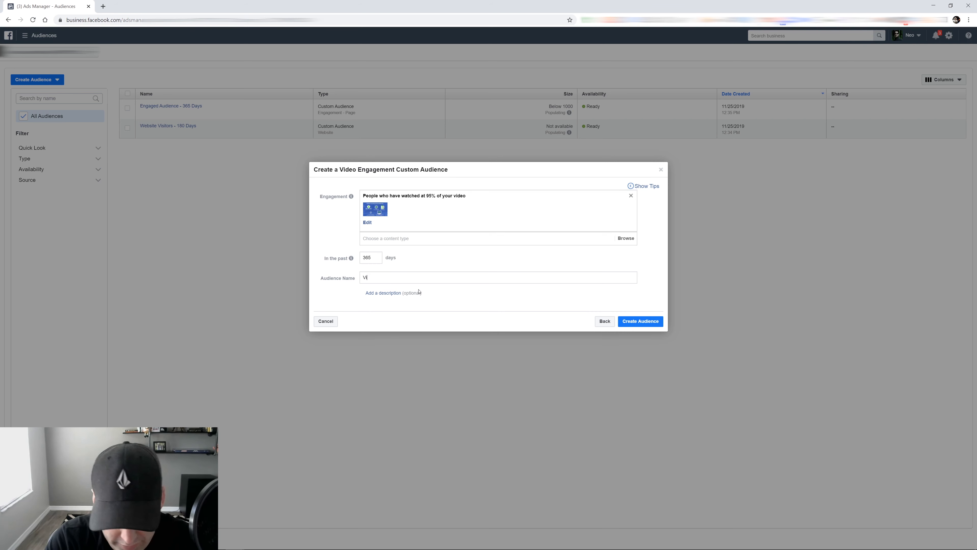
pyautogui.write('deo Views 95% -')
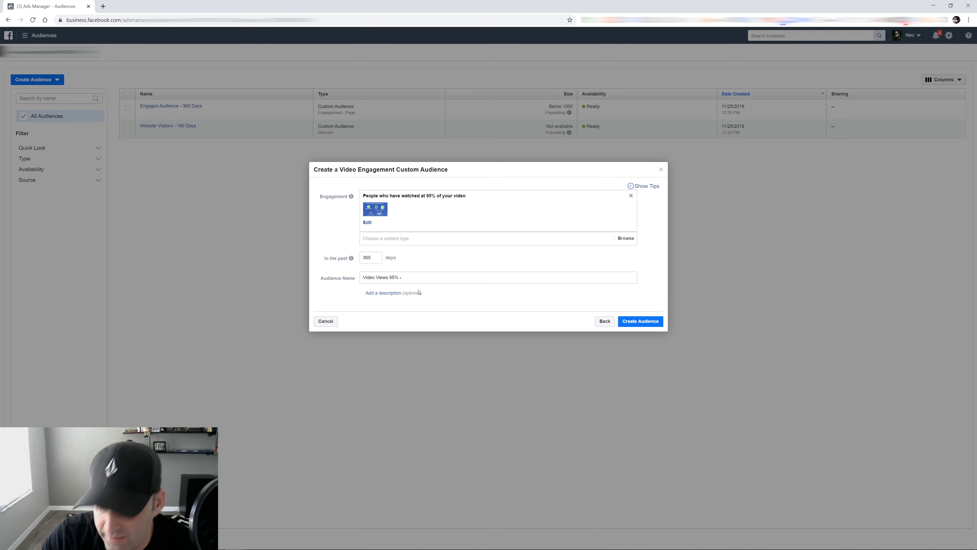
pyautogui.write('365 Da')
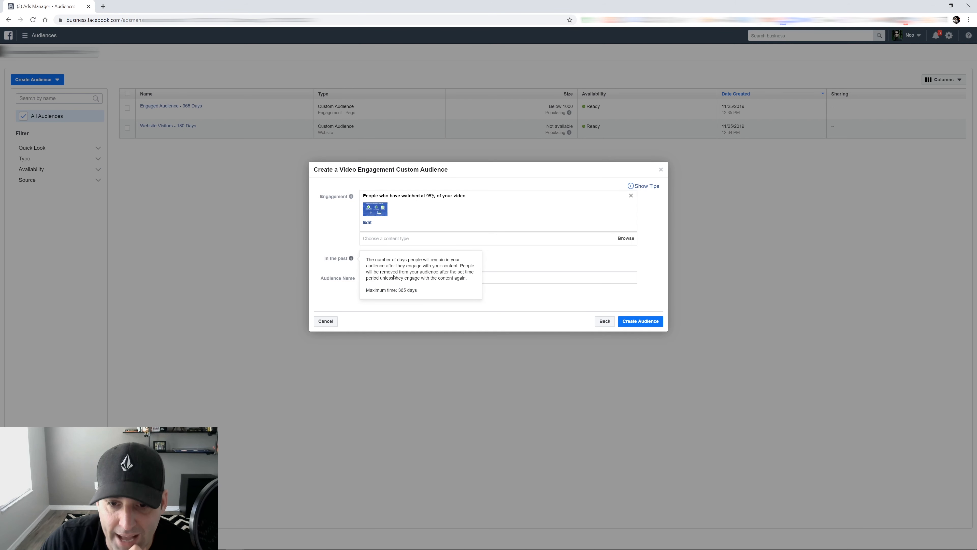
# Set the video audience's retention period to the past 180 days.
pyautogui.press('BackSpace')
pyautogui.press('BackSpace')
pyautogui.write('0')
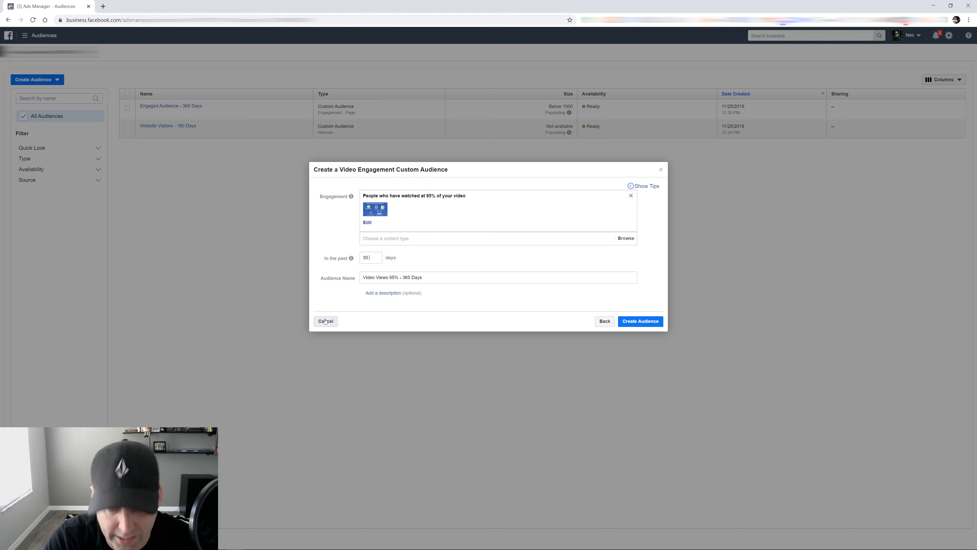
pyautogui.press('BackSpace')
pyautogui.press('BackSpace')
pyautogui.write('6')
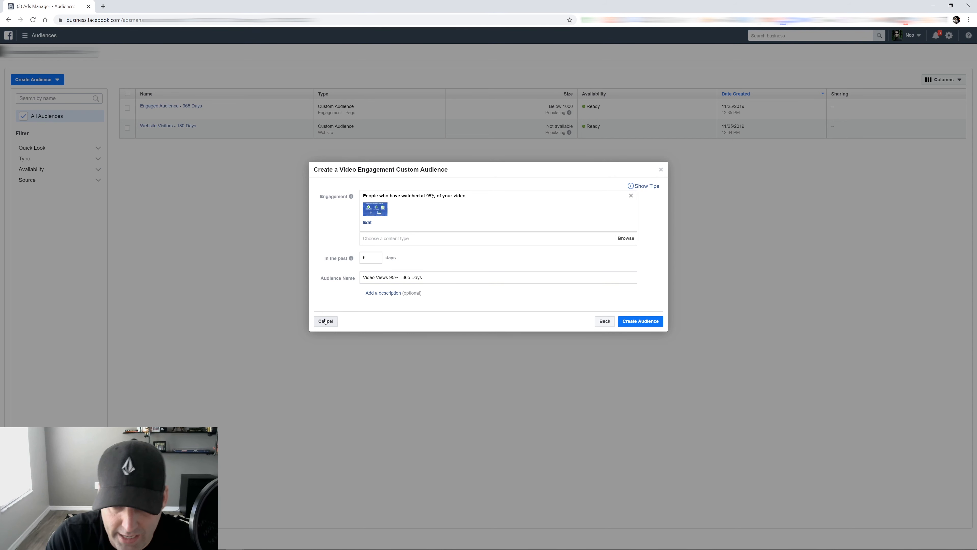
pyautogui.write('09')
pyautogui.press('BackSpace')
pyautogui.write('180')
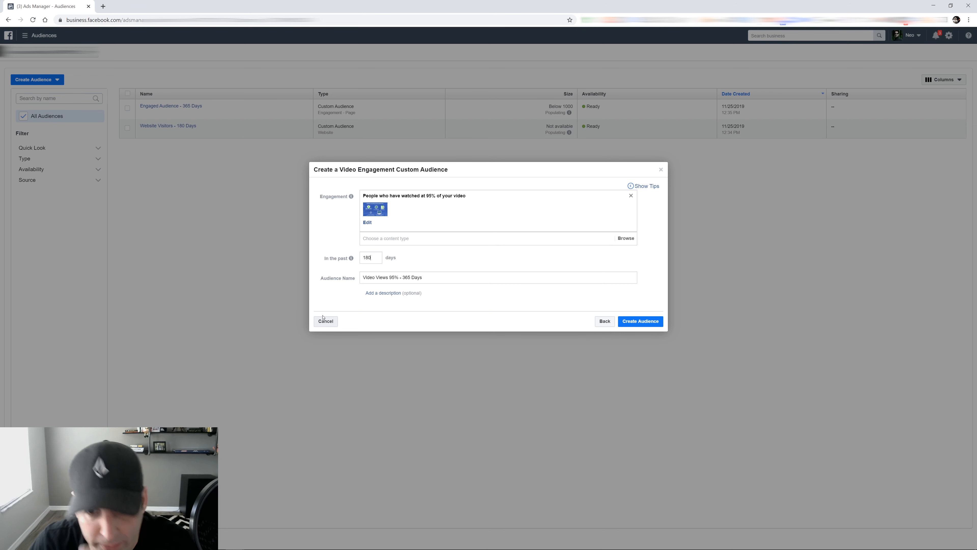
# Create the video engagement audience and dismiss the suggested follow-up actions.
pyautogui.click(658, 320)
pyautogui.click(589, 256)
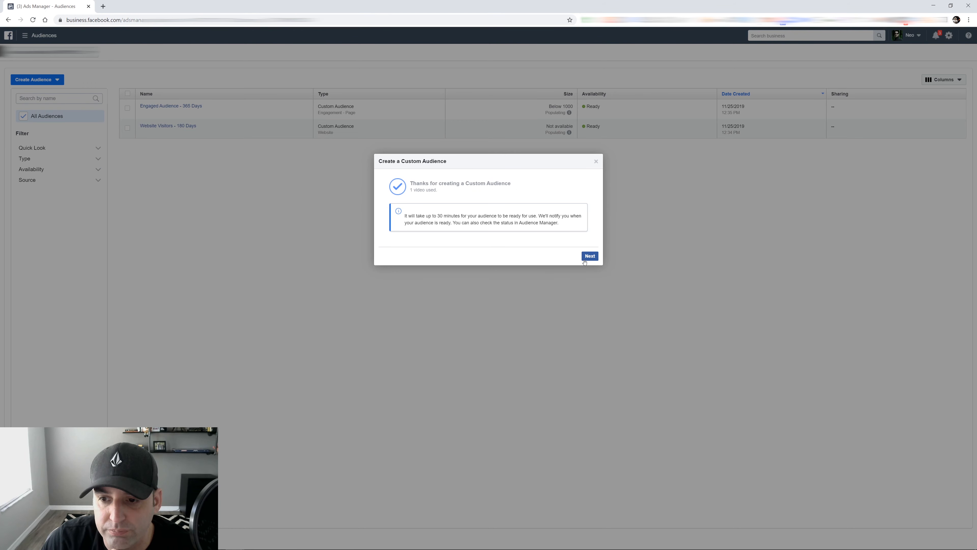
pyautogui.click(654, 298)
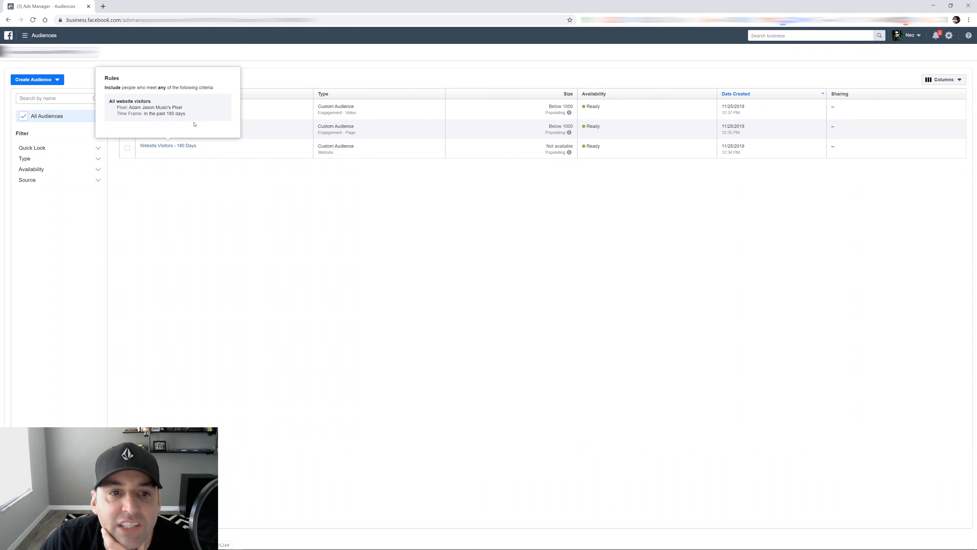
pyautogui.moveTo(147, 143)
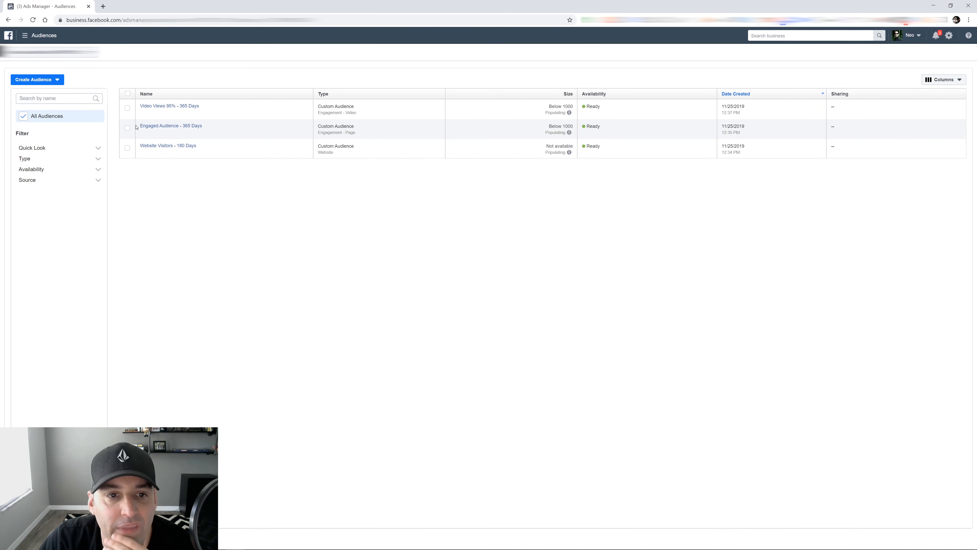
pyautogui.click(127, 128)
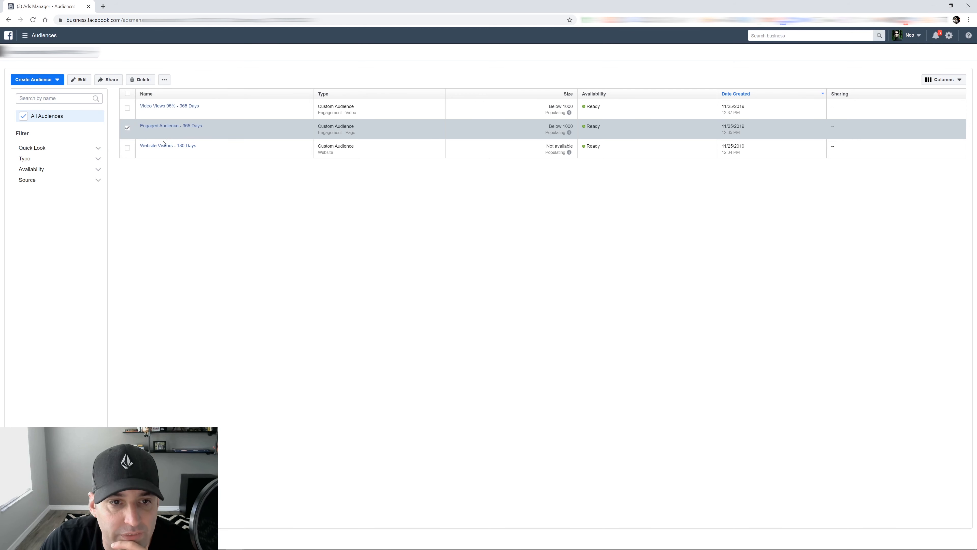
pyautogui.click(127, 128)
# Start a Facebook Page custom audience of everyone who engaged with the Page in the past 60 days.
pyautogui.click(37, 80)
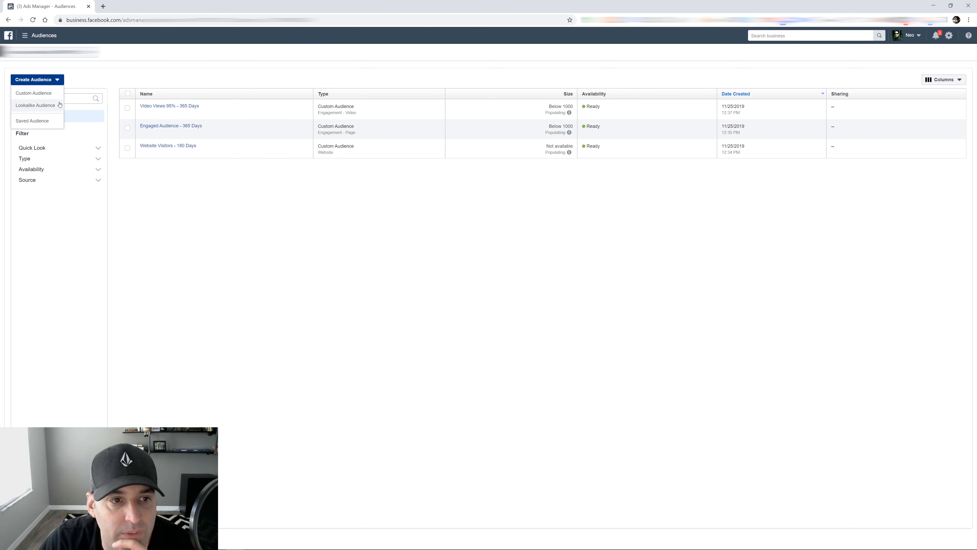
pyautogui.click(43, 94)
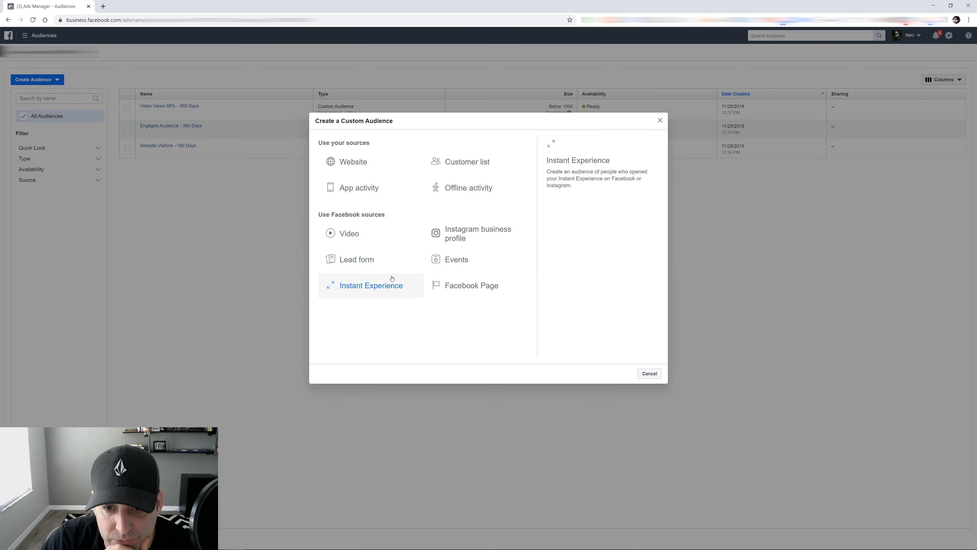
pyautogui.click(464, 285)
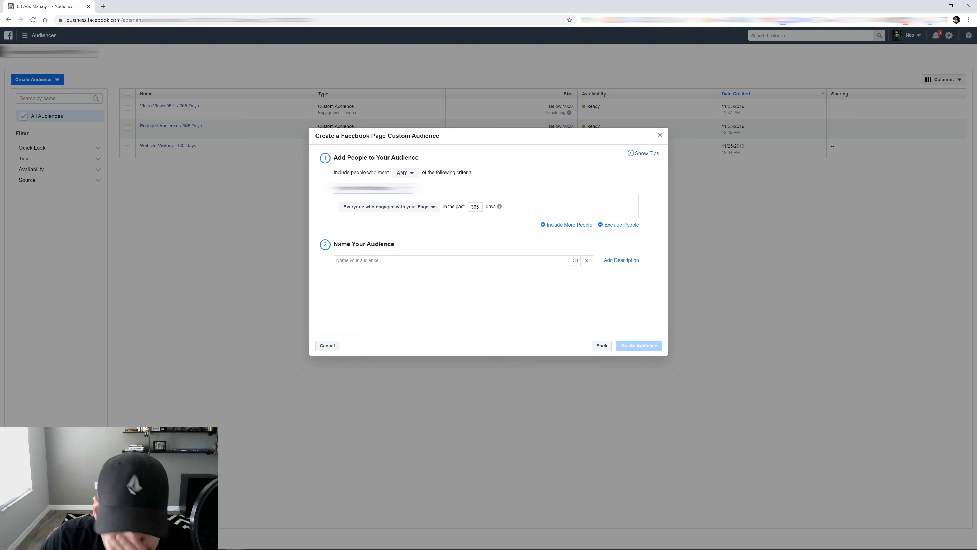
pyautogui.moveTo(480, 207); pyautogui.dragTo(463, 207)
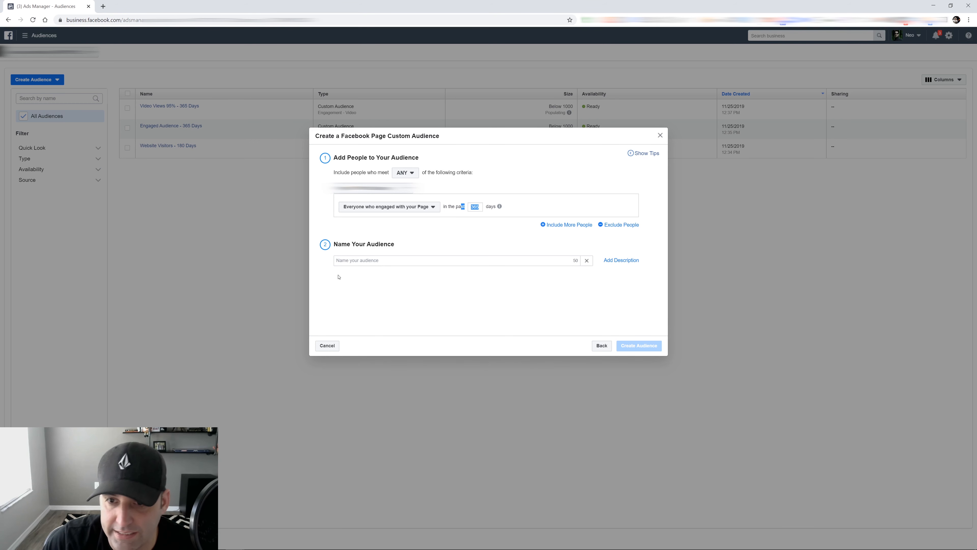
pyautogui.click(476, 244)
pyautogui.doubleClick(477, 208)
pyautogui.write('60')
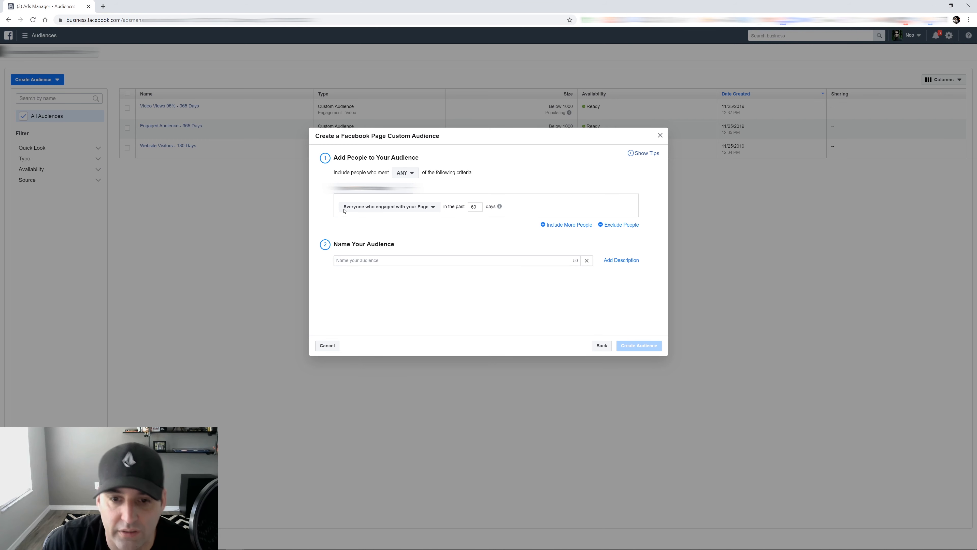
# Name the Page audience "Engaged Audience - 60 Days", create it, and dismiss the suggested follow-up actions.
pyautogui.click(391, 260)
pyautogui.write('Ena')
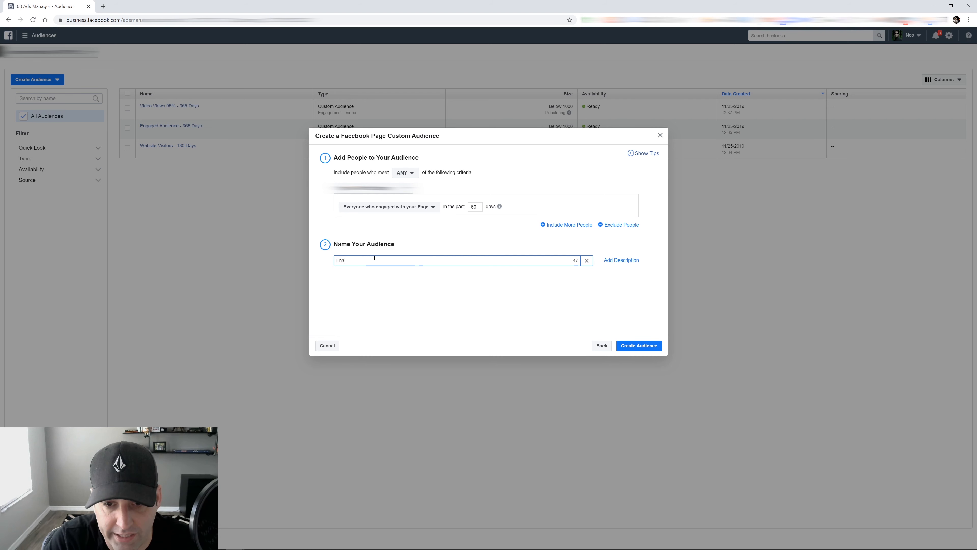
pyautogui.write('ggaged Audience - 60 Days')
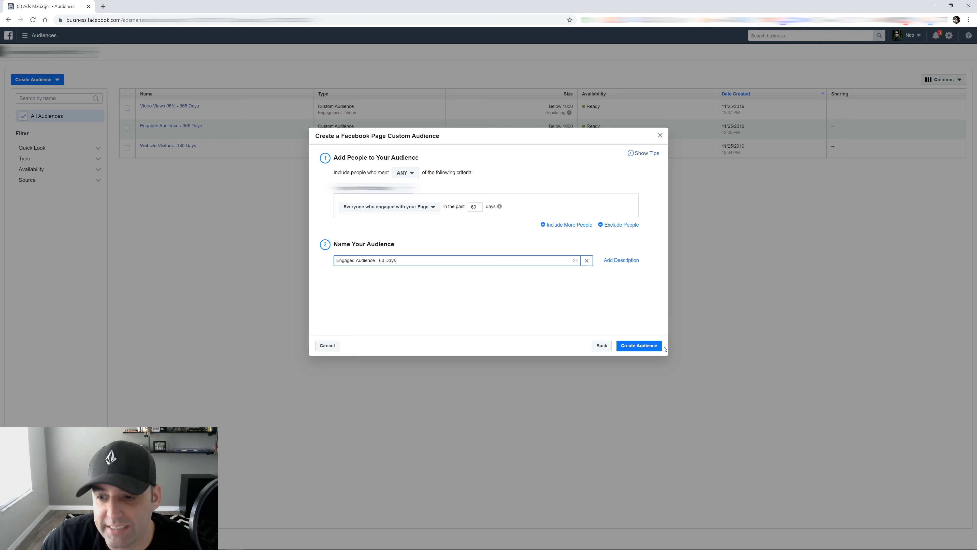
pyautogui.click(639, 346)
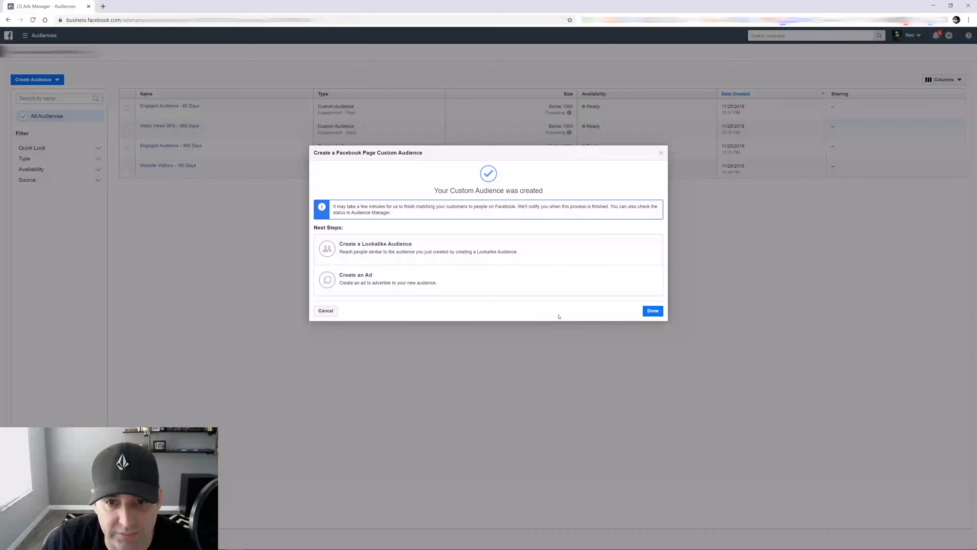
pyautogui.click(653, 311)
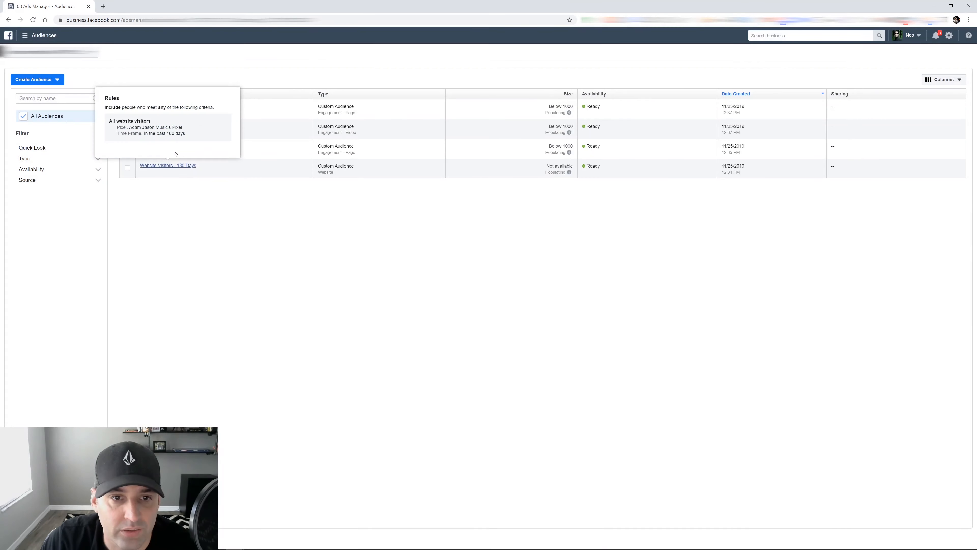
pyautogui.moveTo(198, 146)
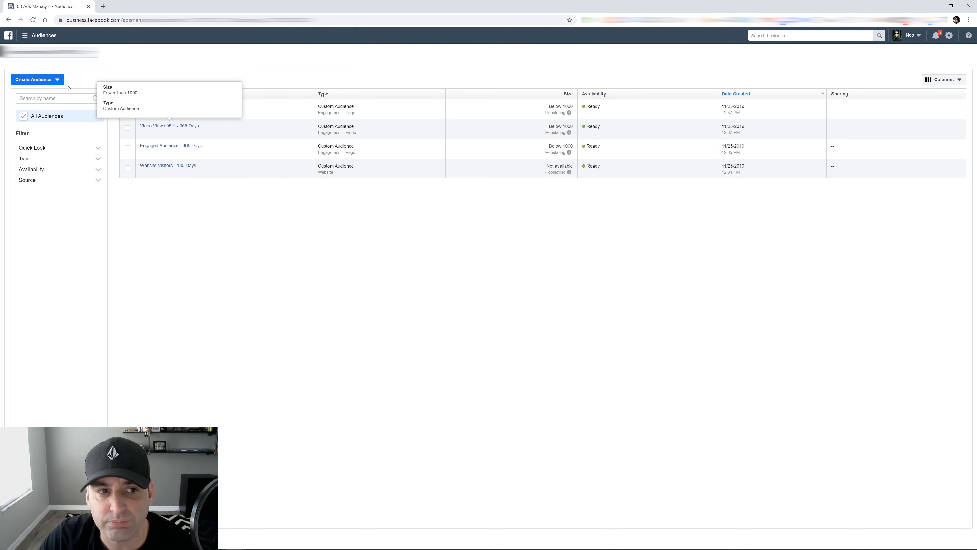
pyautogui.click(53, 80)
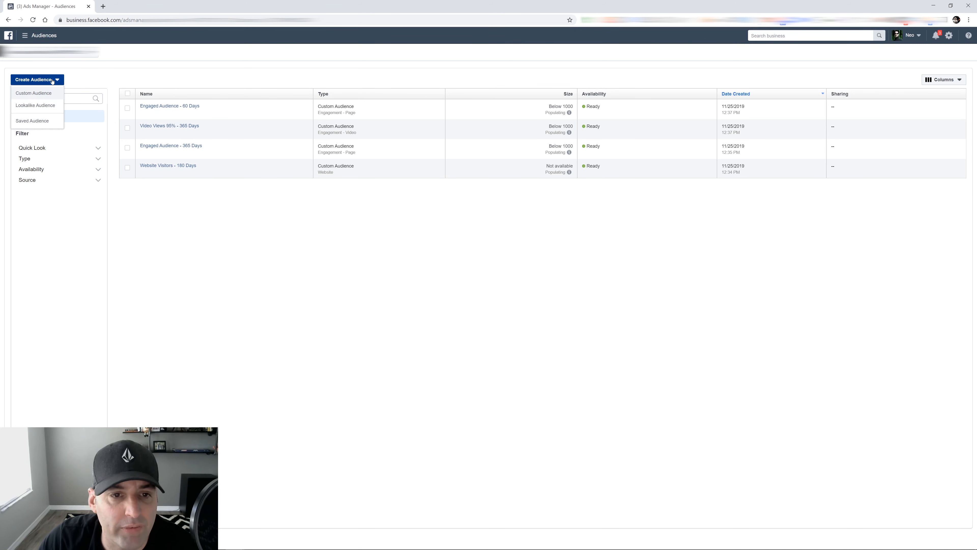
pyautogui.click(51, 92)
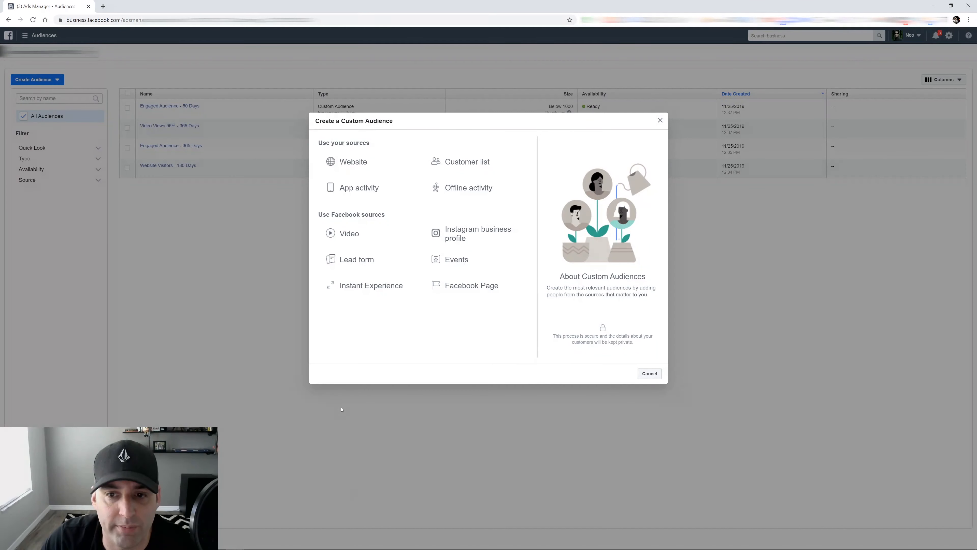
pyautogui.moveTo(434, 168)
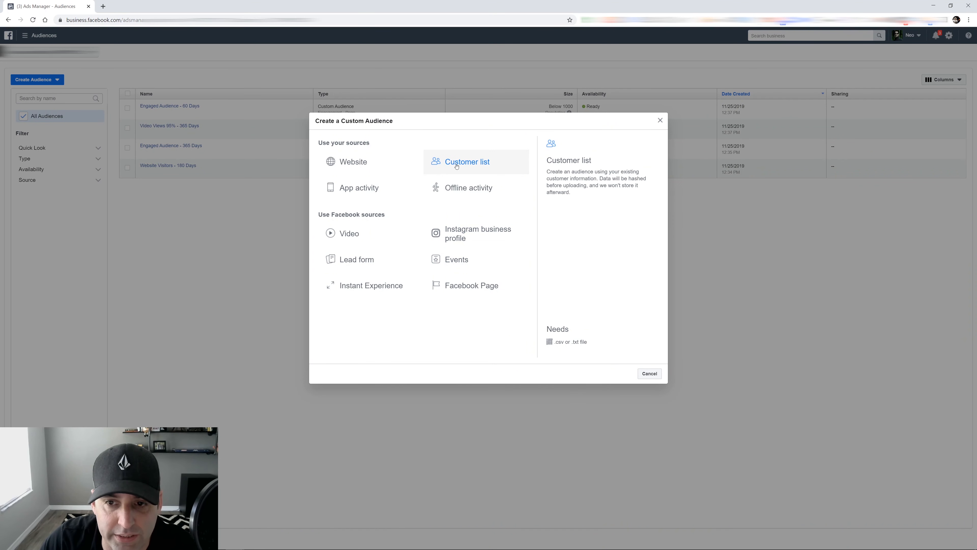
pyautogui.click(251, 284)
# Switch to Excel to view the Save As dialog for the customer list spreadsheet, and close the workbook.
pyautogui.moveTo(252, 548)
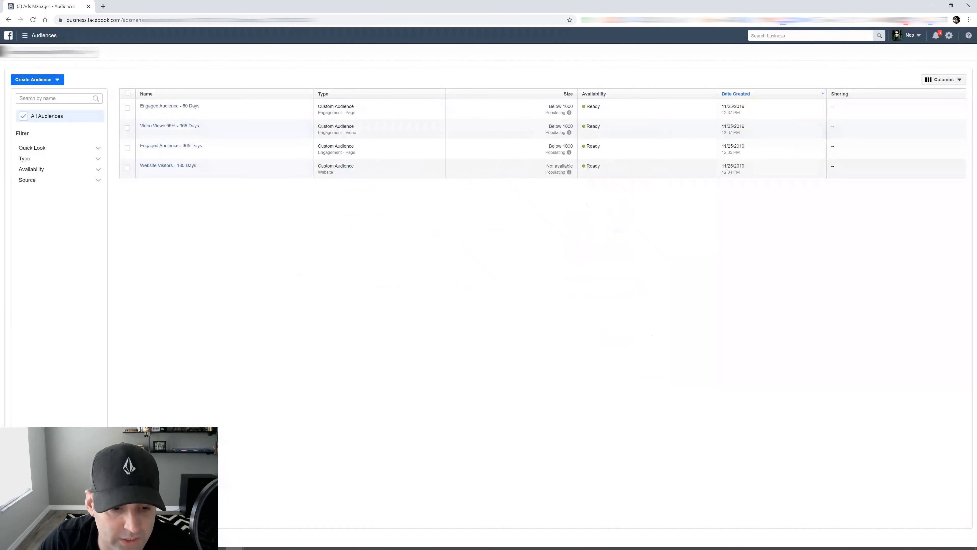
pyautogui.click(292, 542)
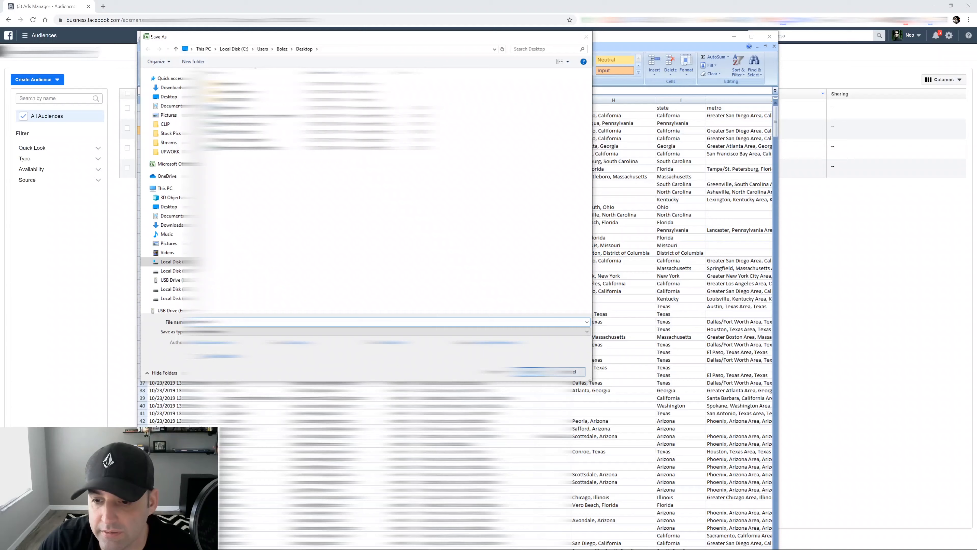
pyautogui.click(769, 36)
# Start a customer list custom audience from a file that doesn't include LTV, and accept the Custom Audience terms.
pyautogui.click(57, 79)
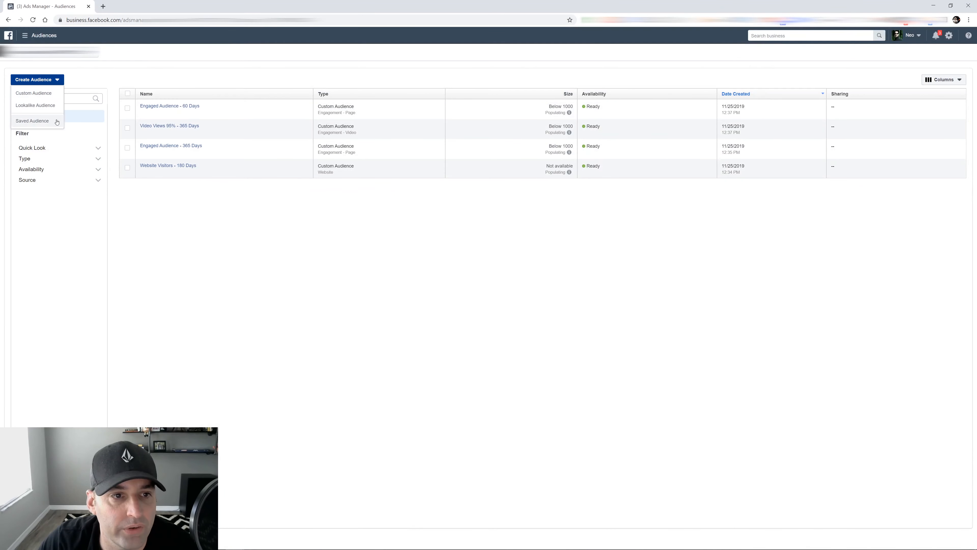
pyautogui.click(43, 96)
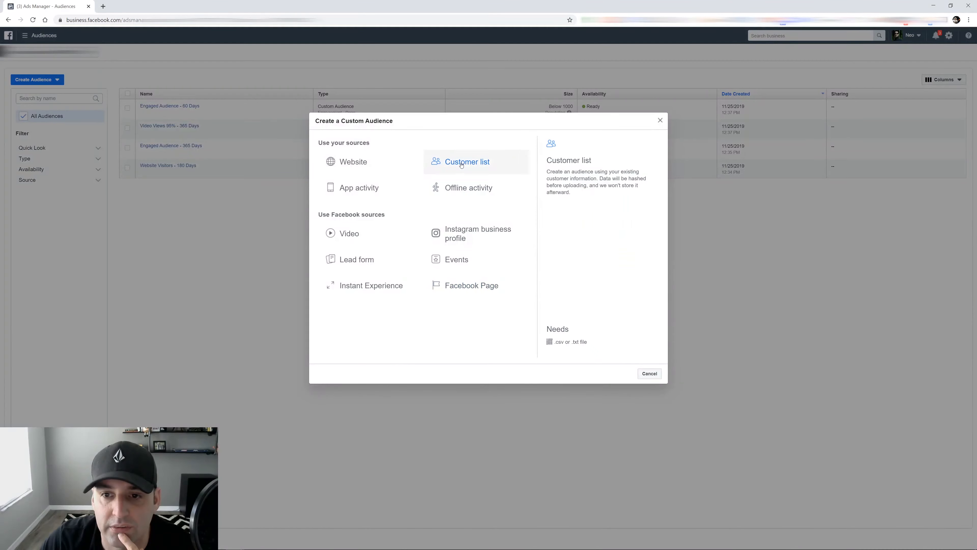
pyautogui.click(462, 162)
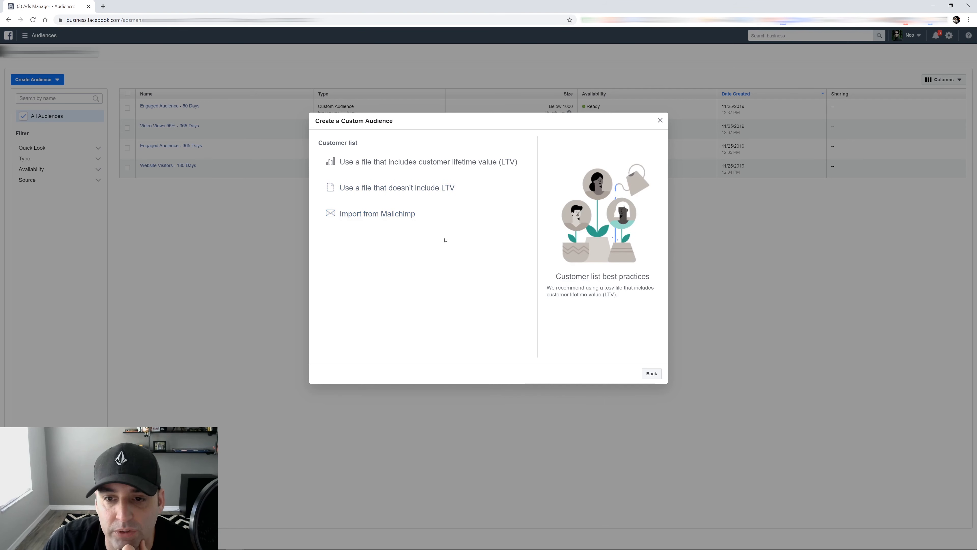
pyautogui.click(422, 192)
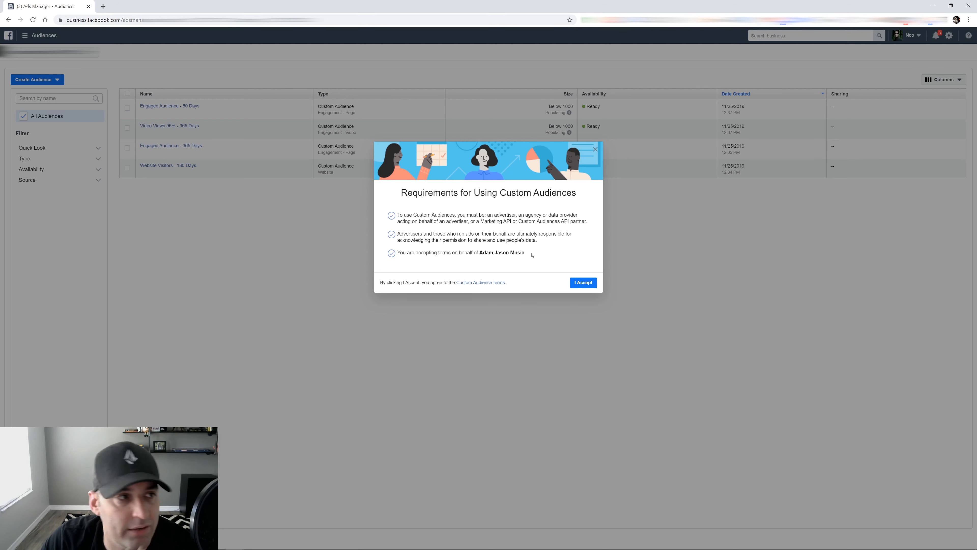
pyautogui.click(577, 282)
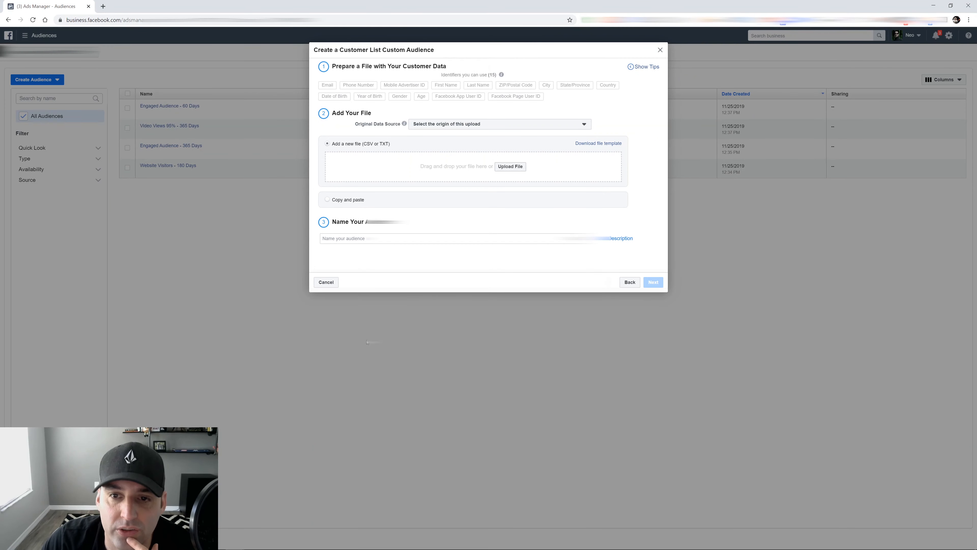
# Set the customer list's original data source to Directly from customers.
pyautogui.click(560, 126)
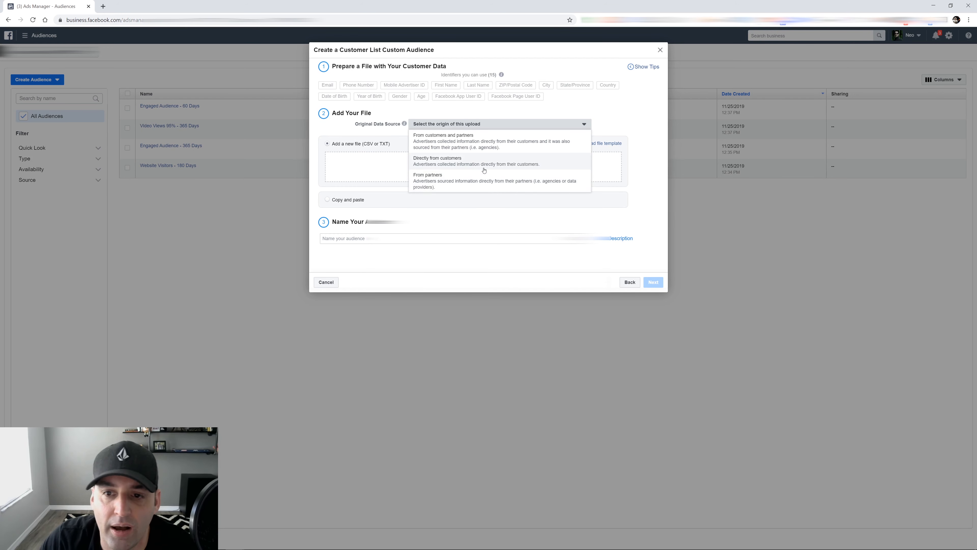
pyautogui.click(477, 164)
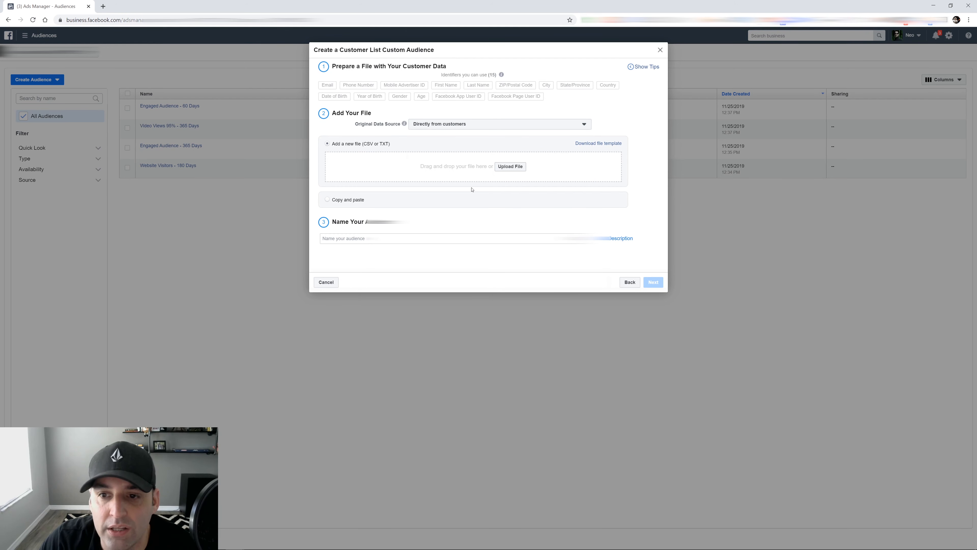
# Add Realtors_4_0.csv as the customer file, keep Realtors_4_0 as the audience name, and continue to the column mapping.
pyautogui.click(518, 167)
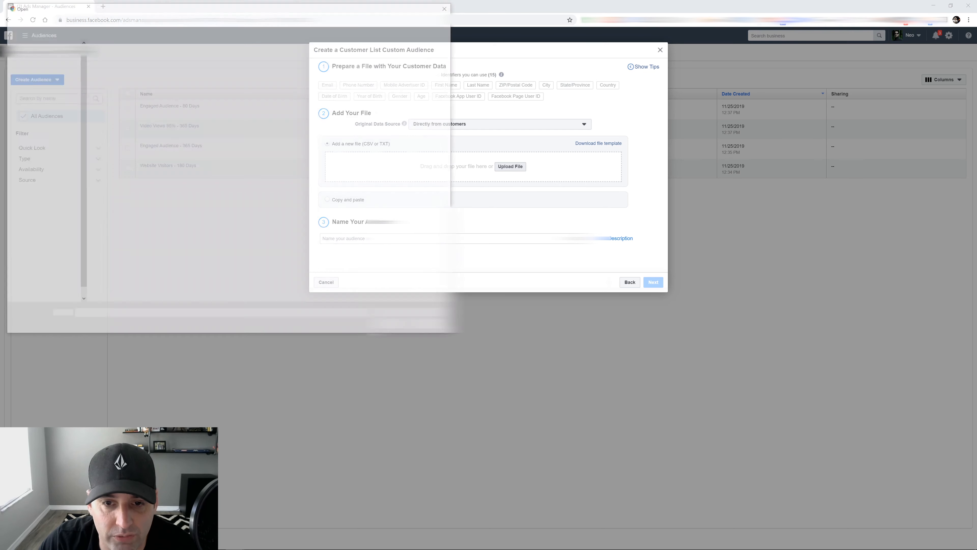
pyautogui.write('rea')
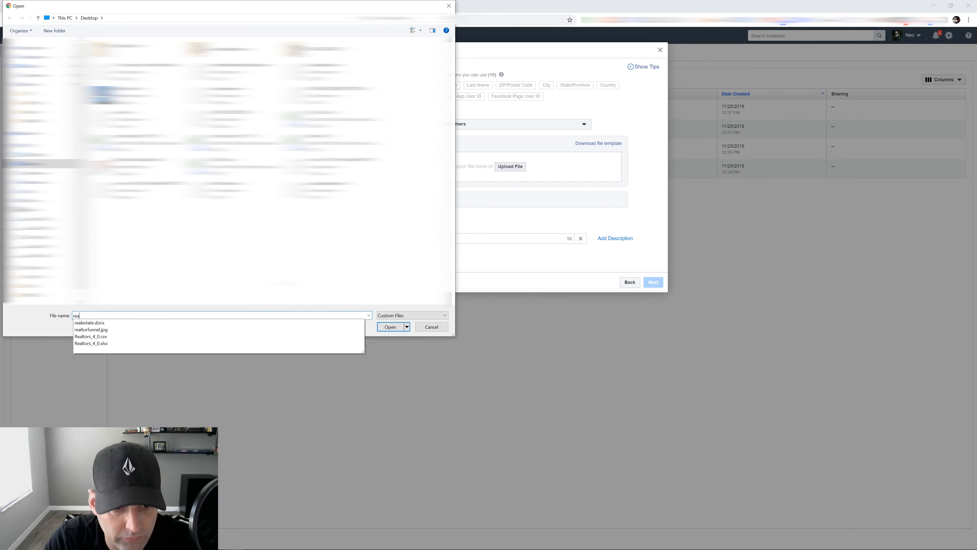
pyautogui.press('Down')
pyautogui.press('Down')
pyautogui.press('Down')
pyautogui.press('Return')
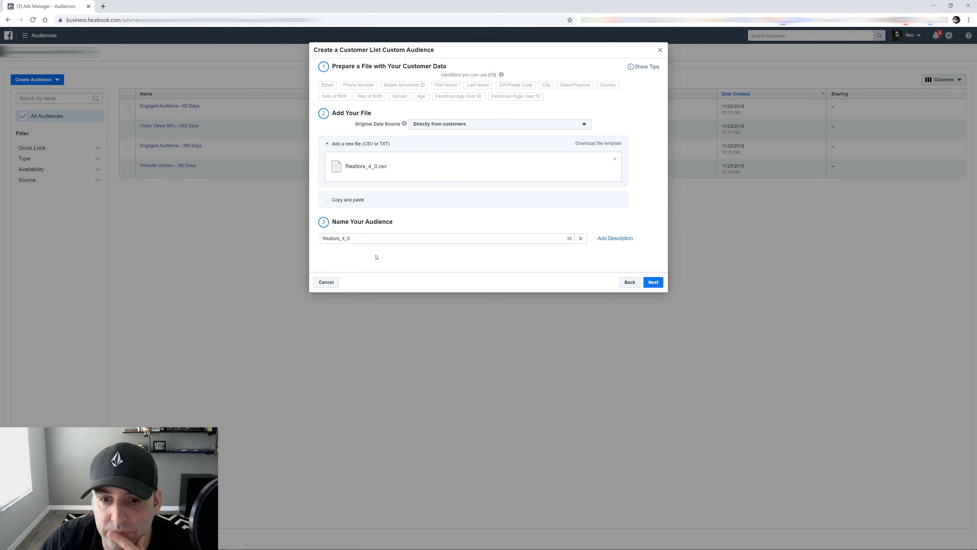
pyautogui.moveTo(375, 239); pyautogui.dragTo(322, 239)
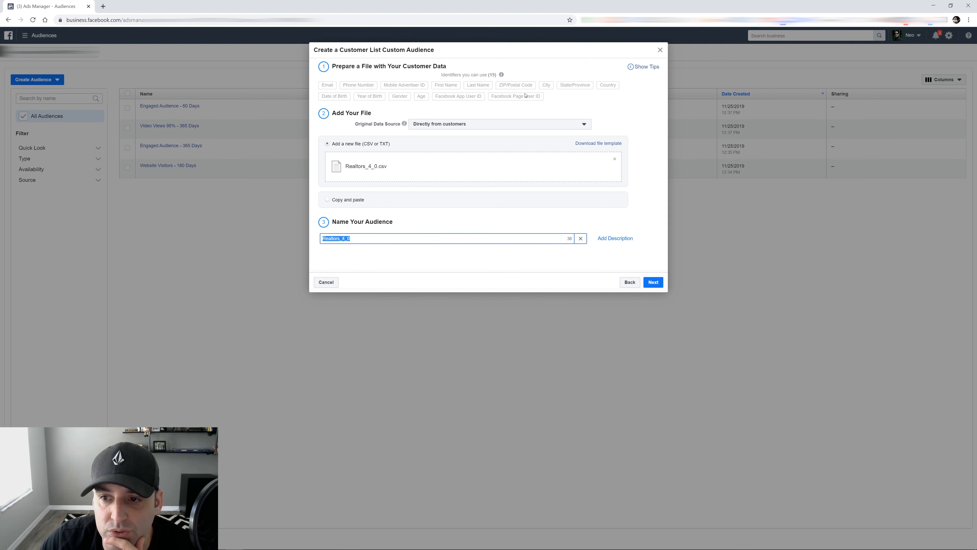
pyautogui.click(379, 254)
pyautogui.click(651, 285)
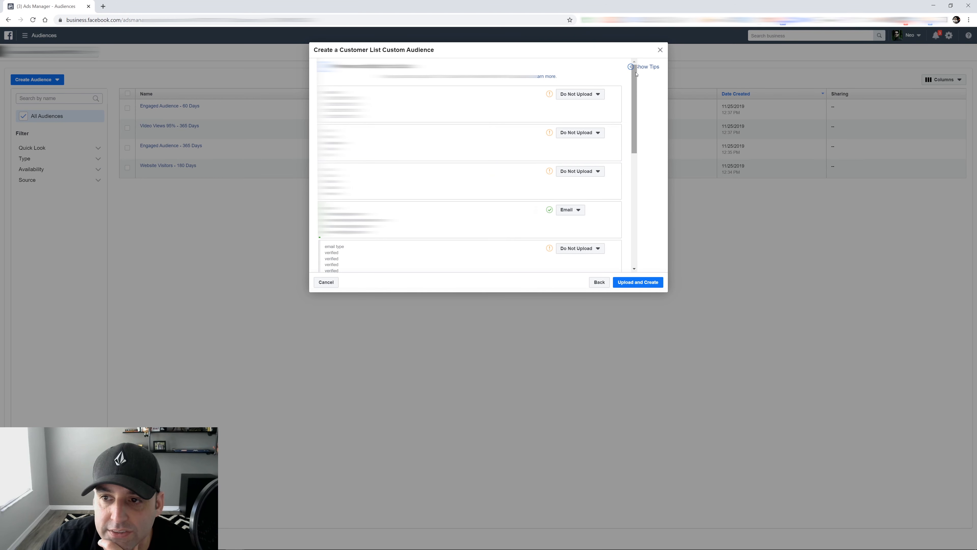
# Map the unassigned column directly above the email column to City.
pyautogui.scroll(-3, 629, 107)
pyautogui.scroll(1, 629, 107)
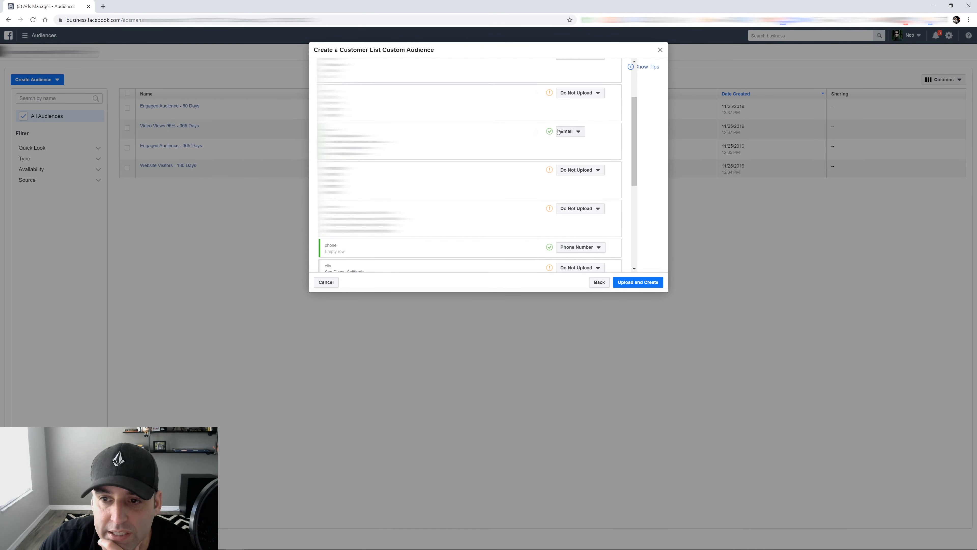
pyautogui.click(593, 92)
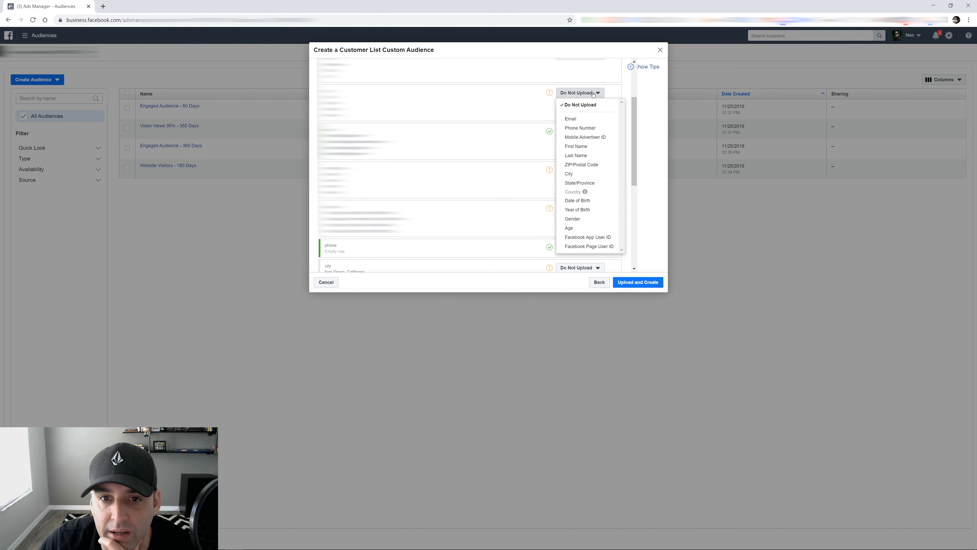
pyautogui.click(585, 174)
# Review the remaining columns of the customer list and the identifier options offered for the unmapped ones.
pyautogui.moveTo(635, 115); pyautogui.dragTo(637, 150)
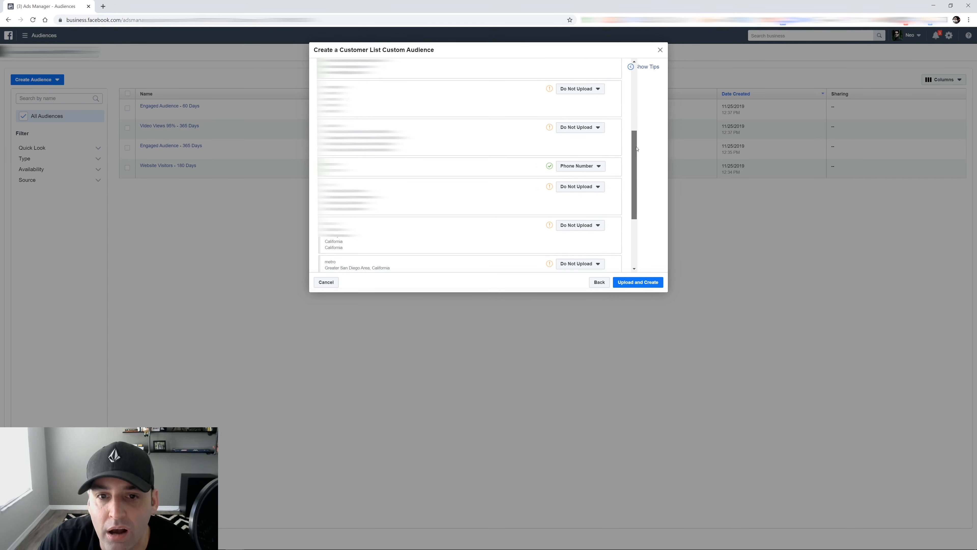
pyautogui.click(597, 128)
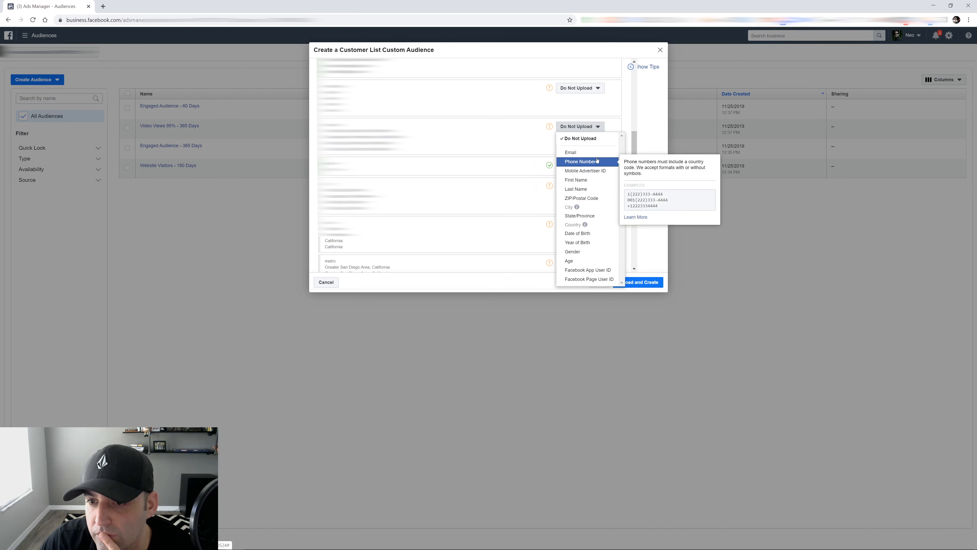
pyautogui.click(499, 148)
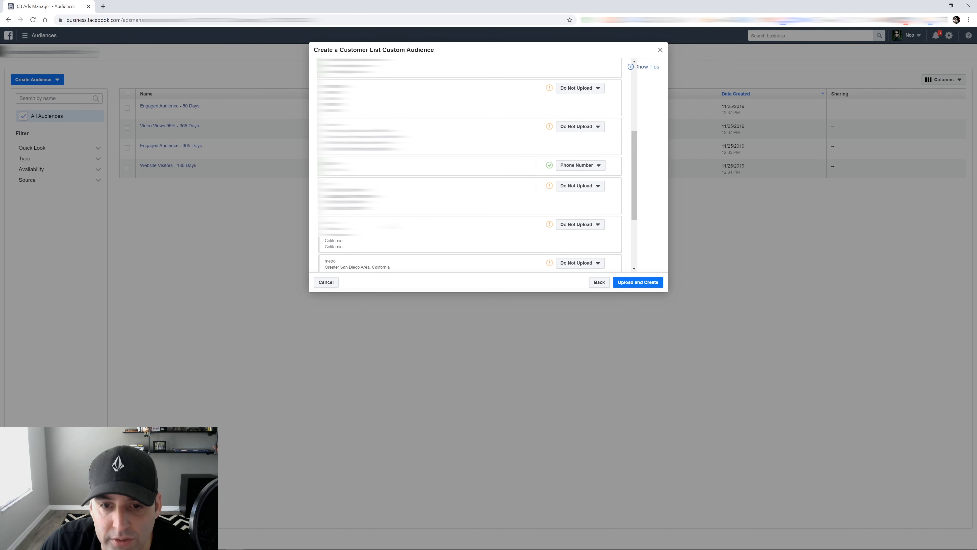
pyautogui.click(596, 189)
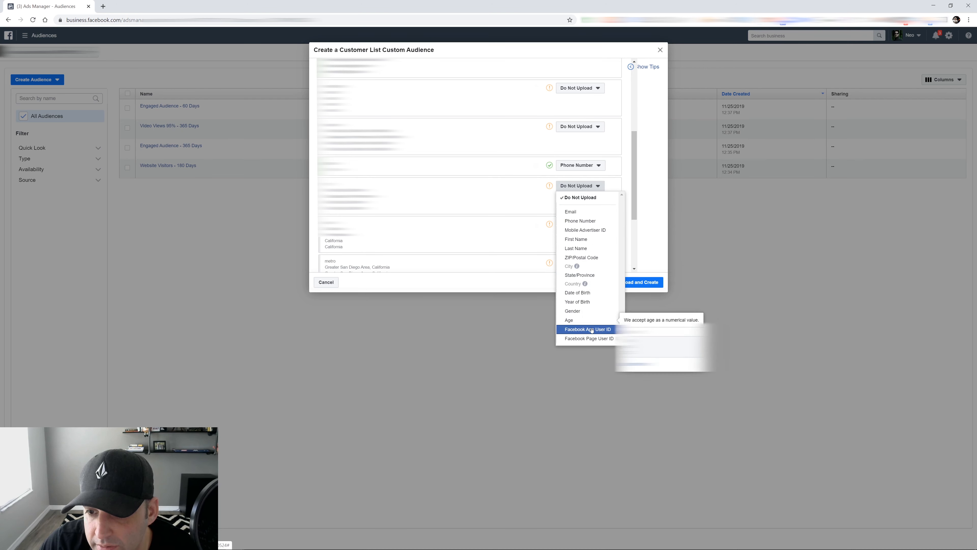
pyautogui.click(532, 203)
pyautogui.scroll(-2, 532, 204)
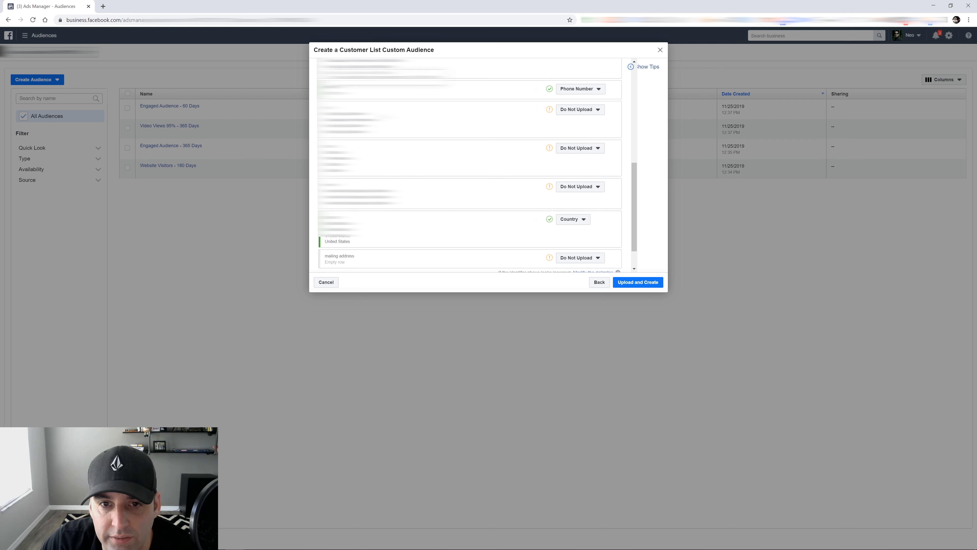
pyautogui.scroll(-1, 469, 165)
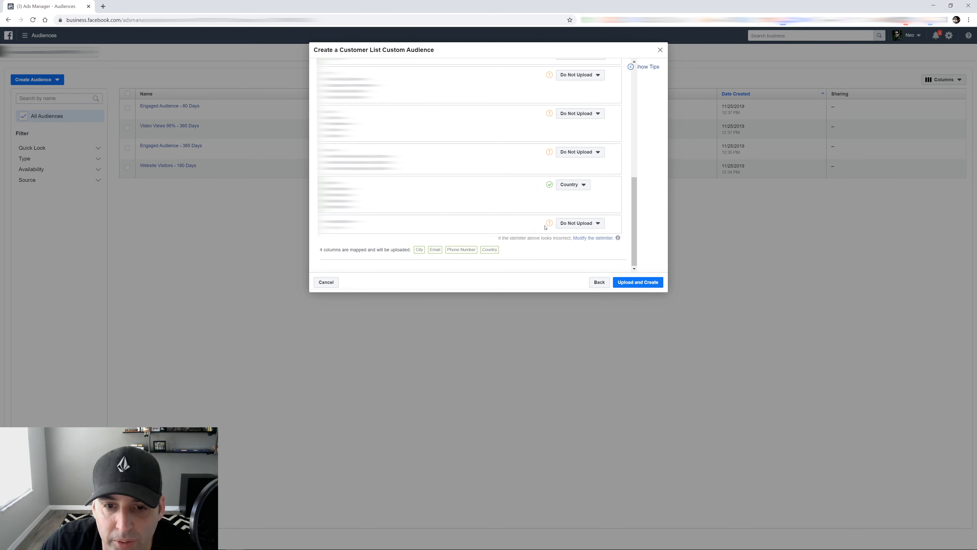
pyautogui.click(592, 227)
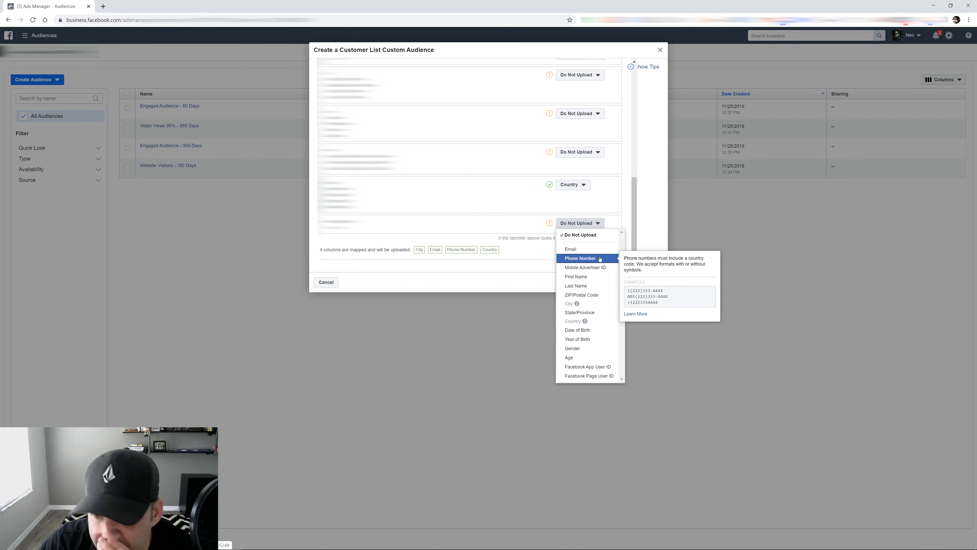
pyautogui.click(588, 259)
# Upload the mapped customer list to create the audience, and finish without choosing a suggested next step.
pyautogui.moveTo(638, 119); pyautogui.dragTo(636, 239)
pyautogui.click(638, 282)
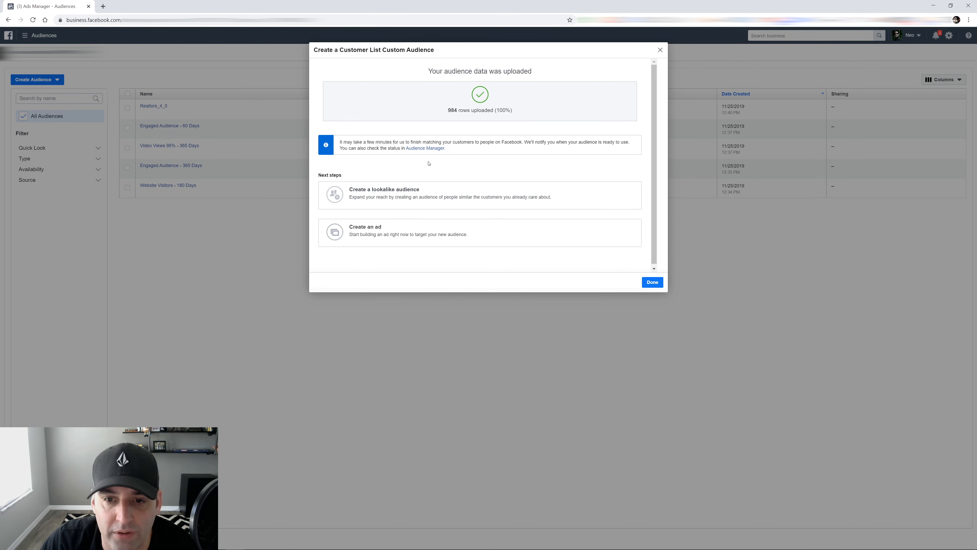
pyautogui.click(653, 283)
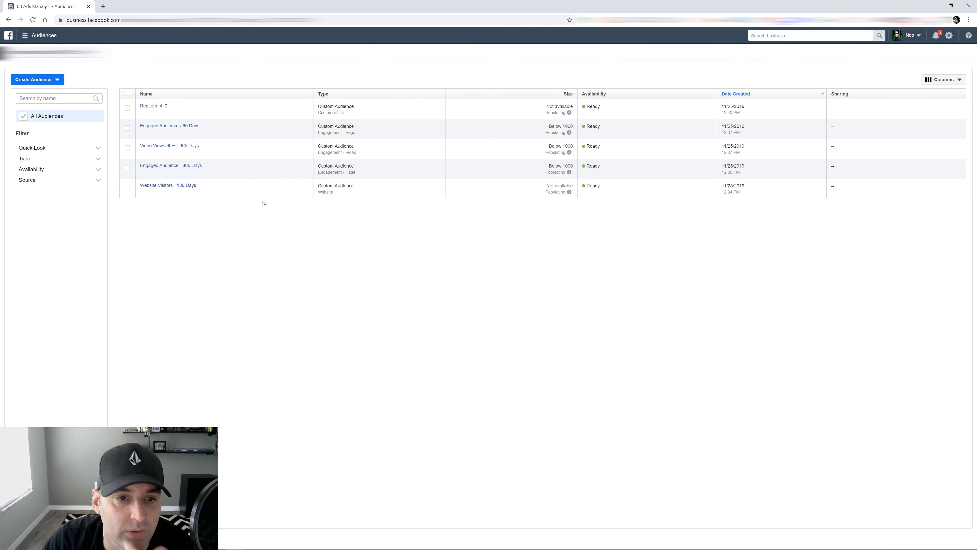
# Start a lookalike audience from the Website Visitors - 180 Days audience.
pyautogui.moveTo(185, 187)
pyautogui.click(127, 187)
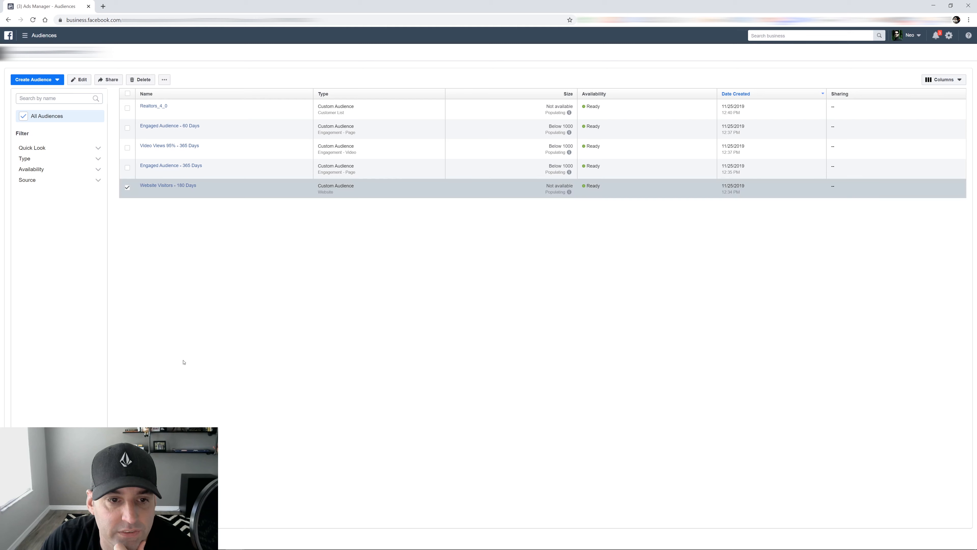
pyautogui.click(164, 79)
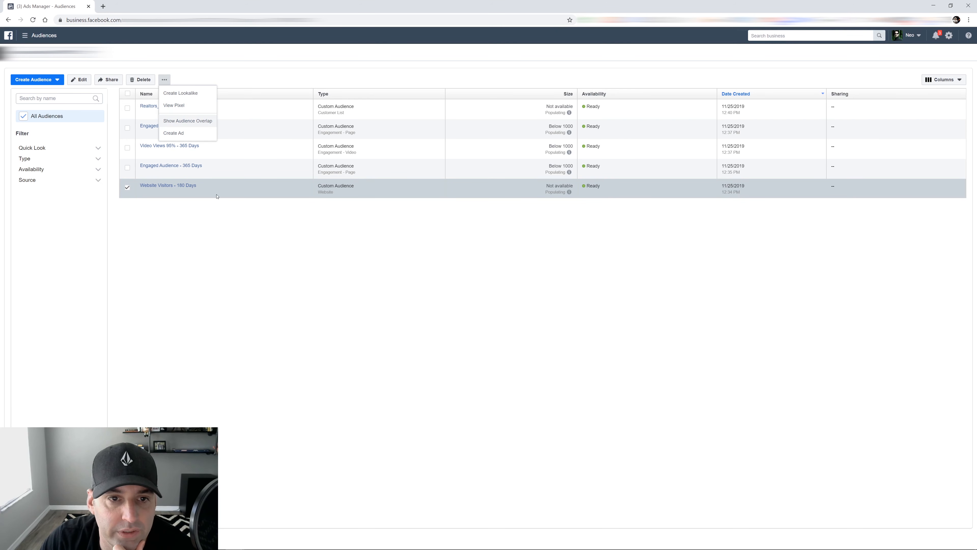
pyautogui.click(192, 98)
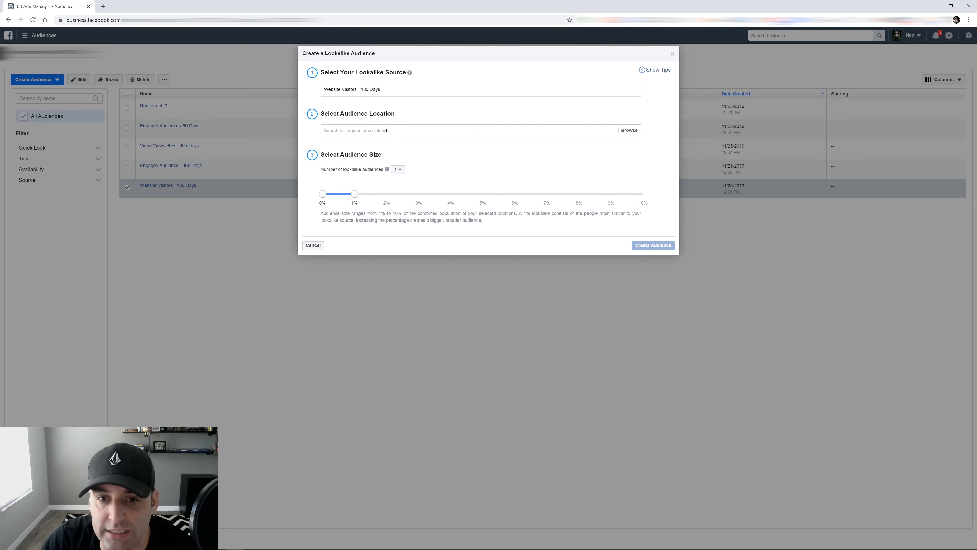
# Set the lookalike audience's location to United States.
pyautogui.click(387, 130)
pyautogui.write('united')
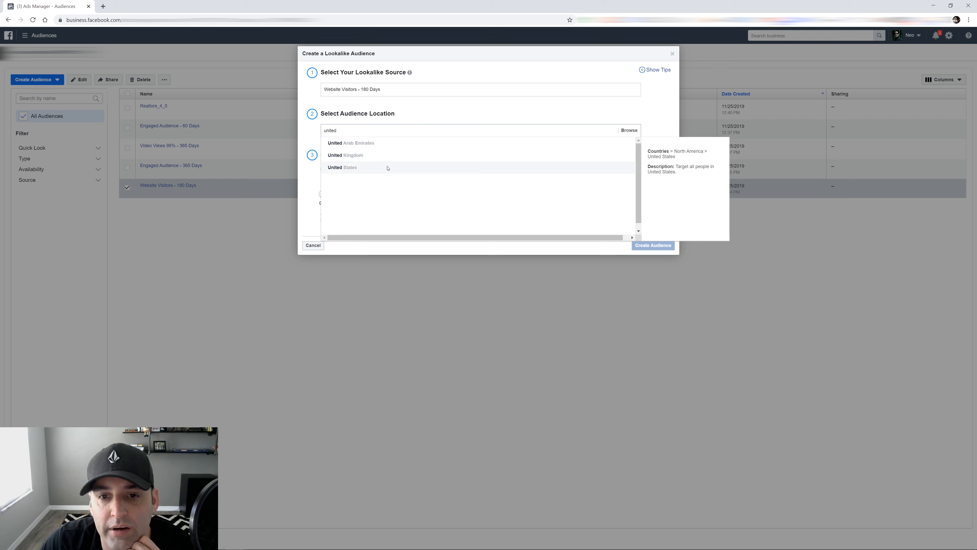
pyautogui.click(388, 167)
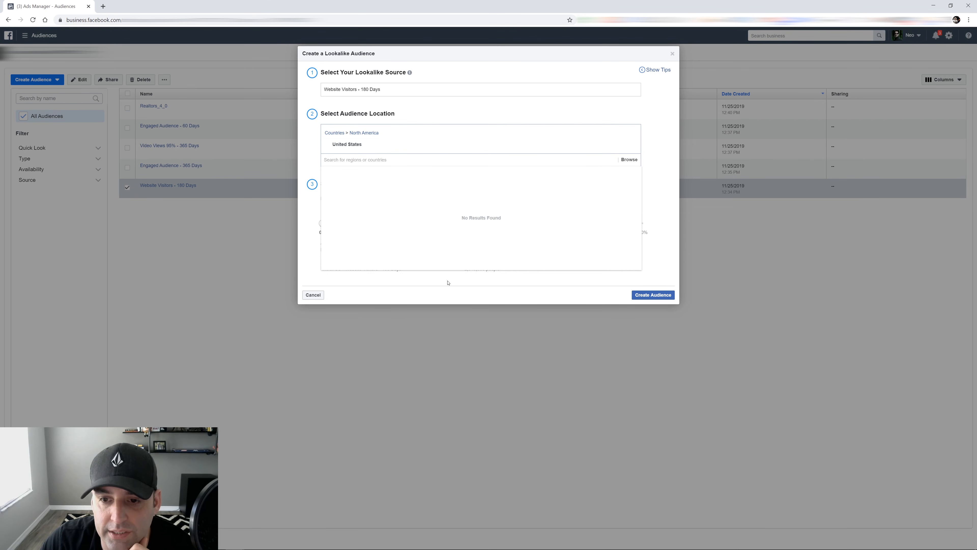
pyautogui.click(439, 89)
pyautogui.click(565, 283)
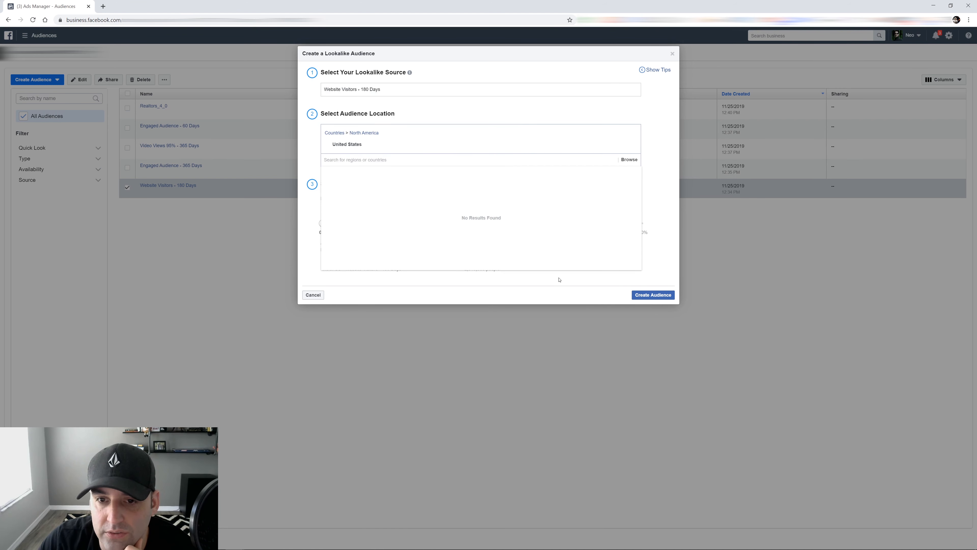
pyautogui.click(619, 164)
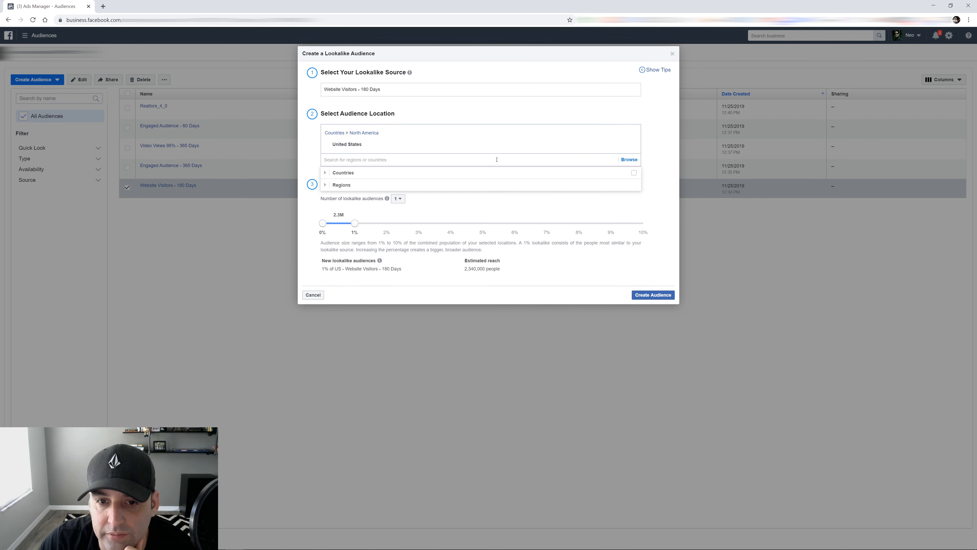
pyautogui.click(294, 159)
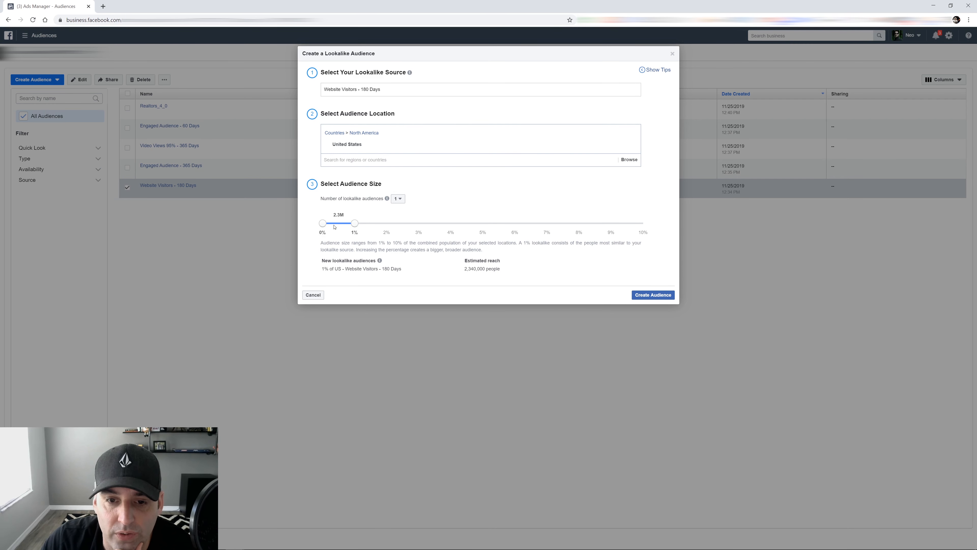
# Set the number of lookalike audiences to 6.
pyautogui.moveTo(358, 224)
pyautogui.mouseDown()
pyautogui.moveTo(417, 224)
pyautogui.moveTo(342, 233)
pyautogui.moveTo(646, 231)
pyautogui.moveTo(323, 232)
pyautogui.moveTo(484, 232)
pyautogui.moveTo(323, 232)
pyautogui.moveTo(393, 231)
pyautogui.moveTo(339, 228)
pyautogui.mouseUp()
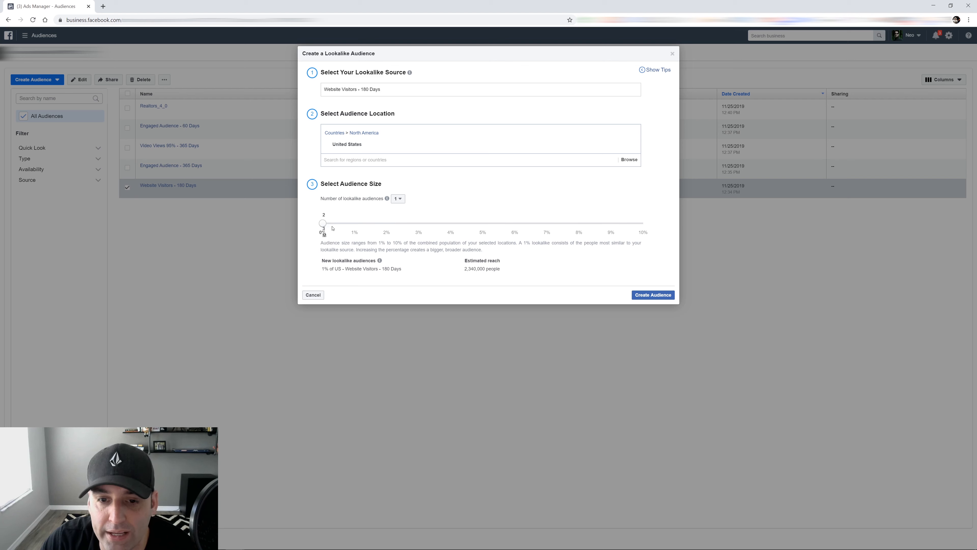
pyautogui.click(397, 198)
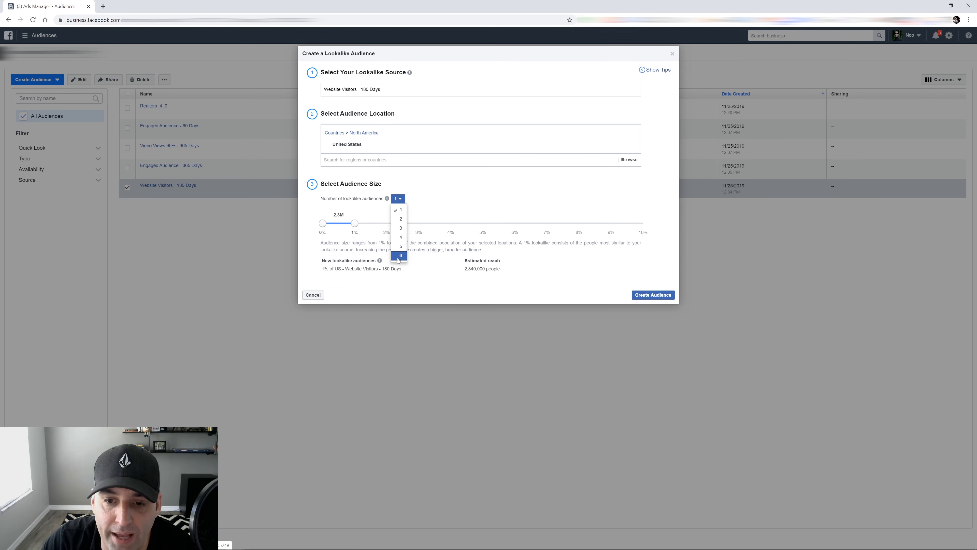
pyautogui.click(400, 255)
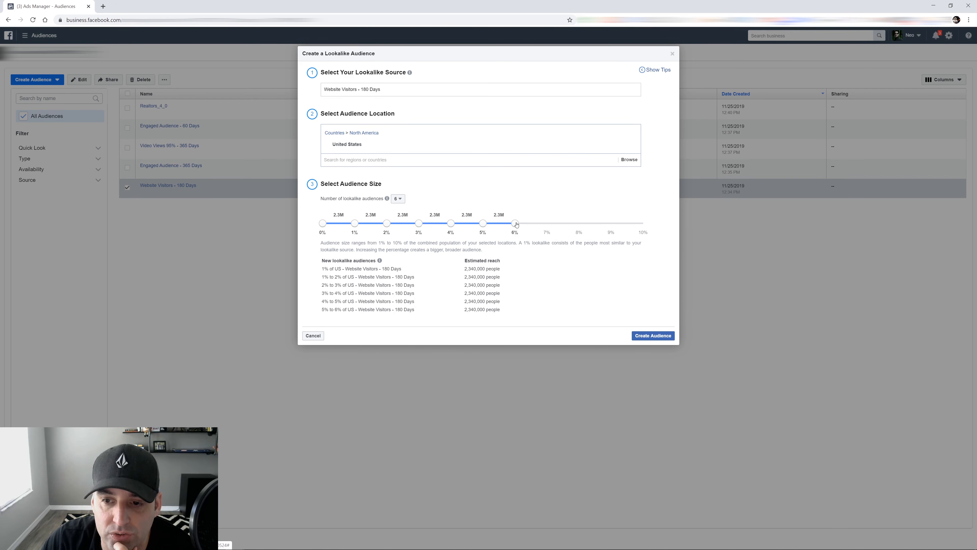
# Set the three highest lookalike range limits to 10%, 7% and 5%, create the audiences, and deselect the website visitors audience.
pyautogui.moveTo(516, 224); pyautogui.dragTo(643, 223)
pyautogui.moveTo(485, 224); pyautogui.dragTo(547, 224)
pyautogui.moveTo(451, 224); pyautogui.dragTo(483, 224)
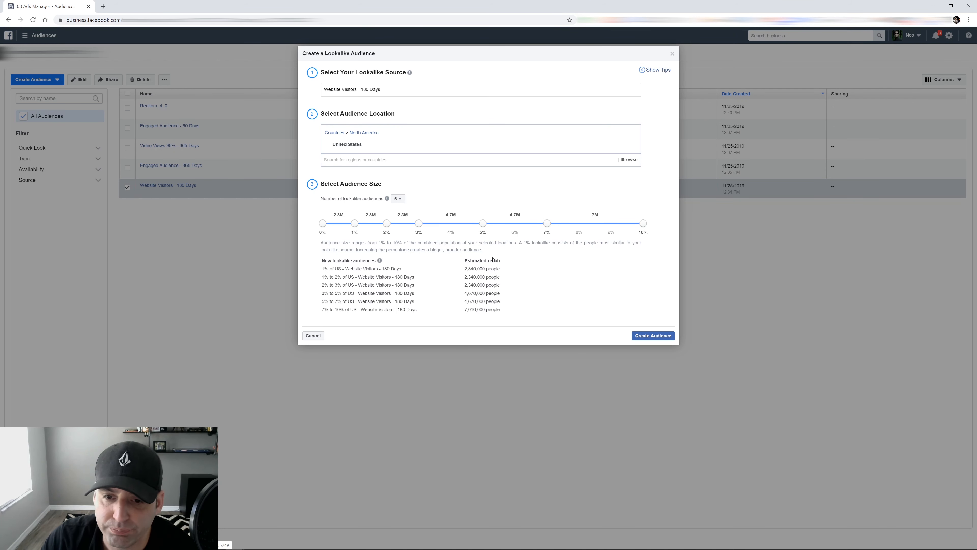
pyautogui.click(653, 336)
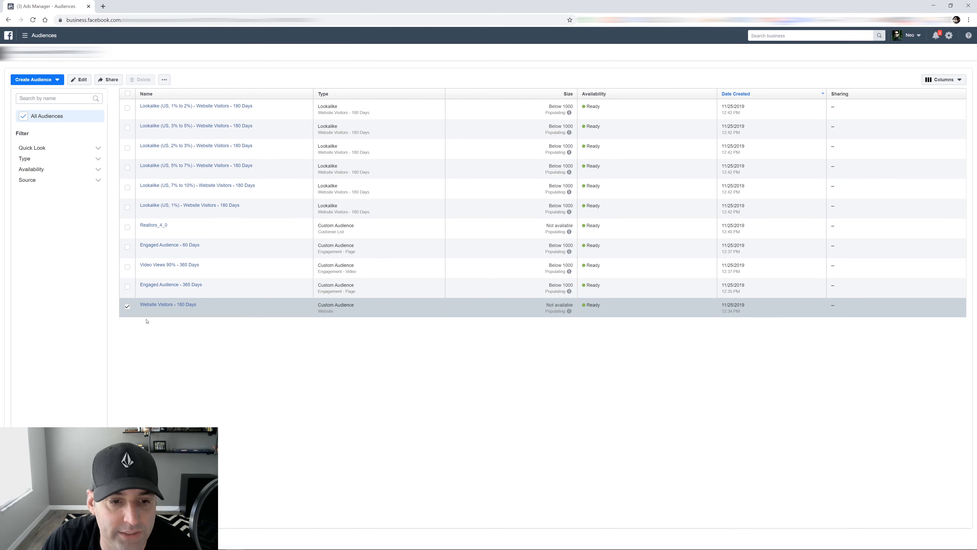
pyautogui.click(127, 307)
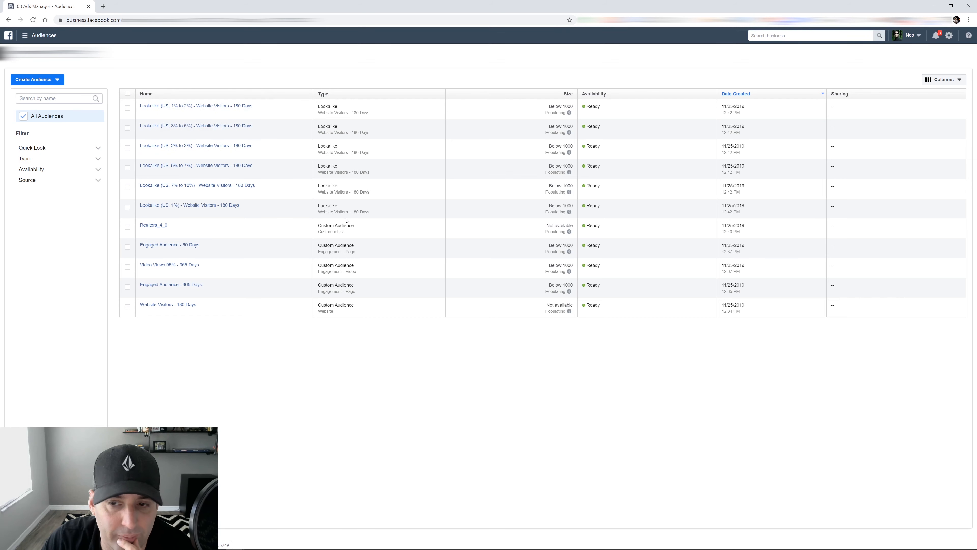
# Go to Ads Manager from the audiences list and start a new campaign named Test.
pyautogui.moveTo(572, 115)
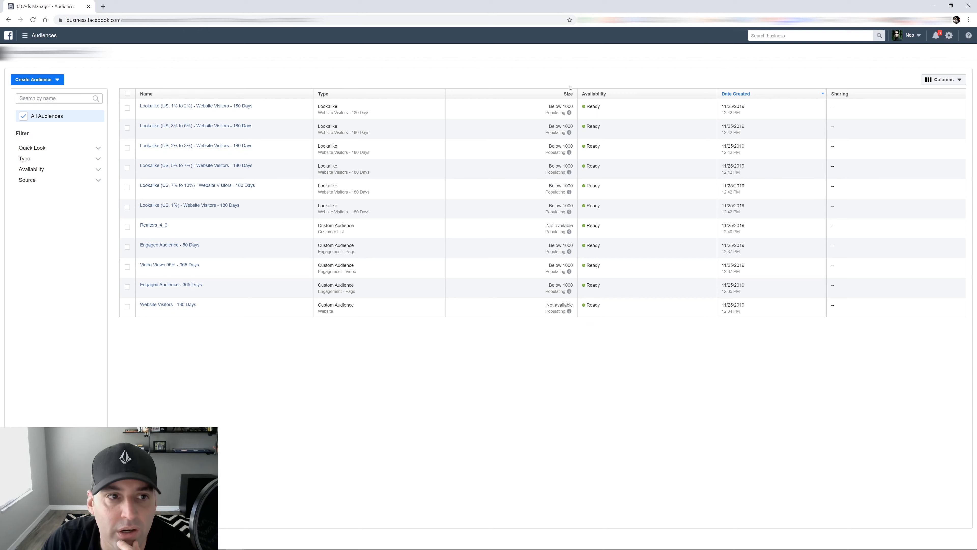
pyautogui.click(24, 35)
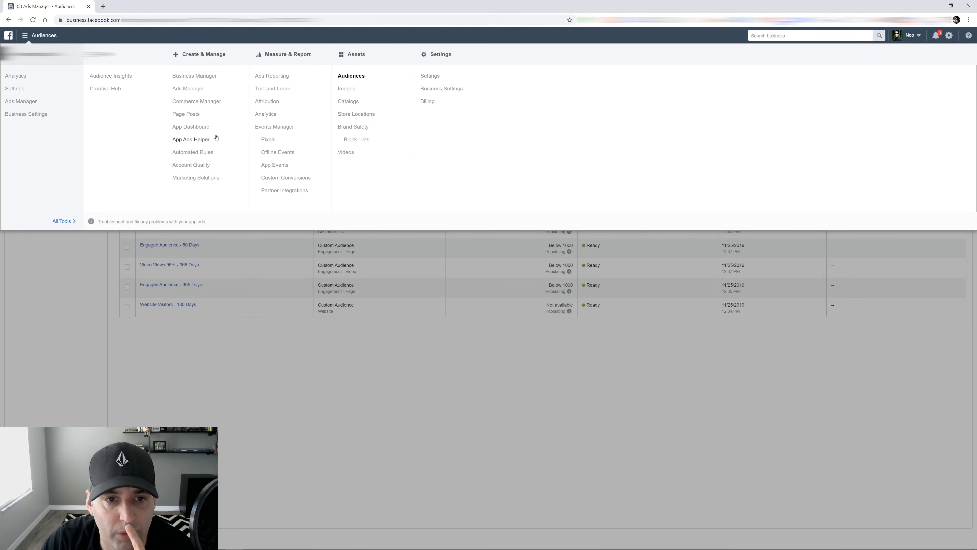
pyautogui.click(187, 88)
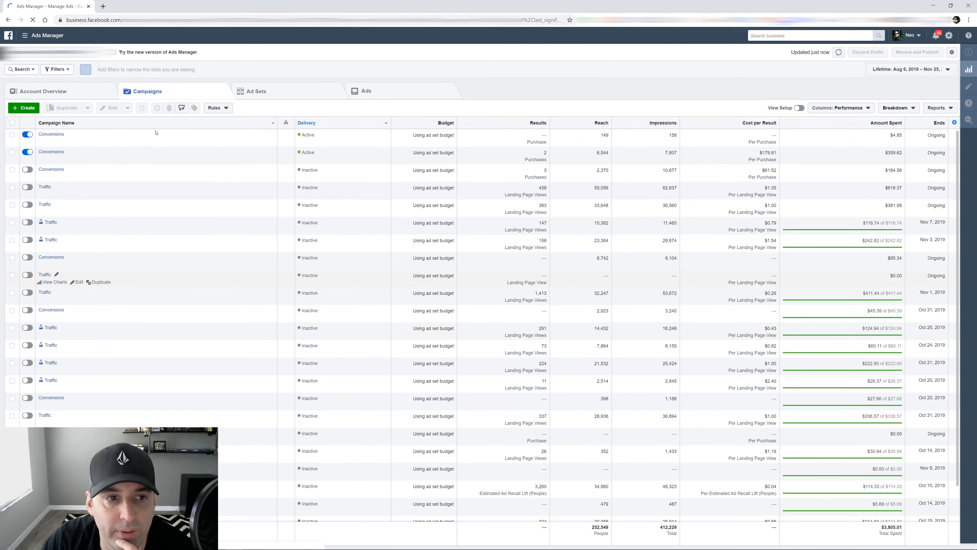
pyautogui.click(24, 109)
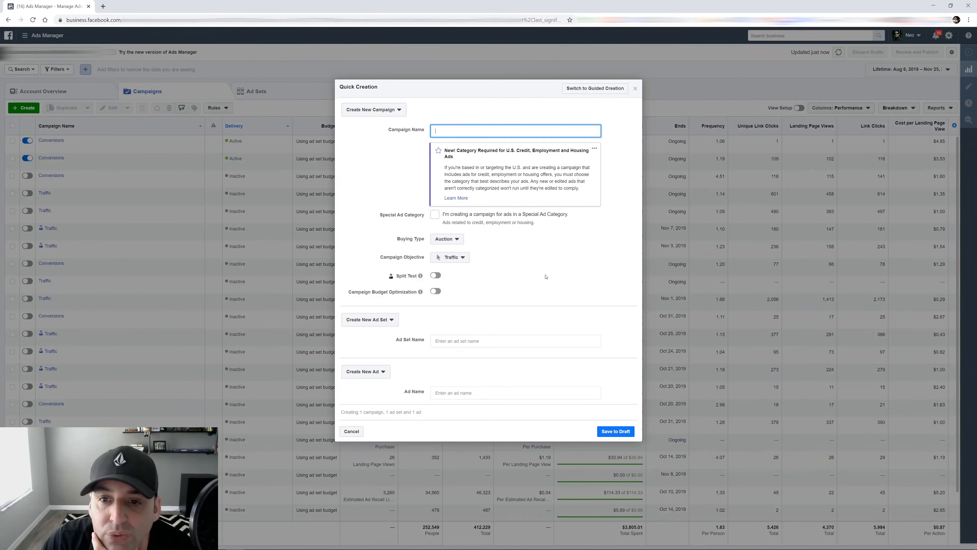
pyautogui.write('Test')
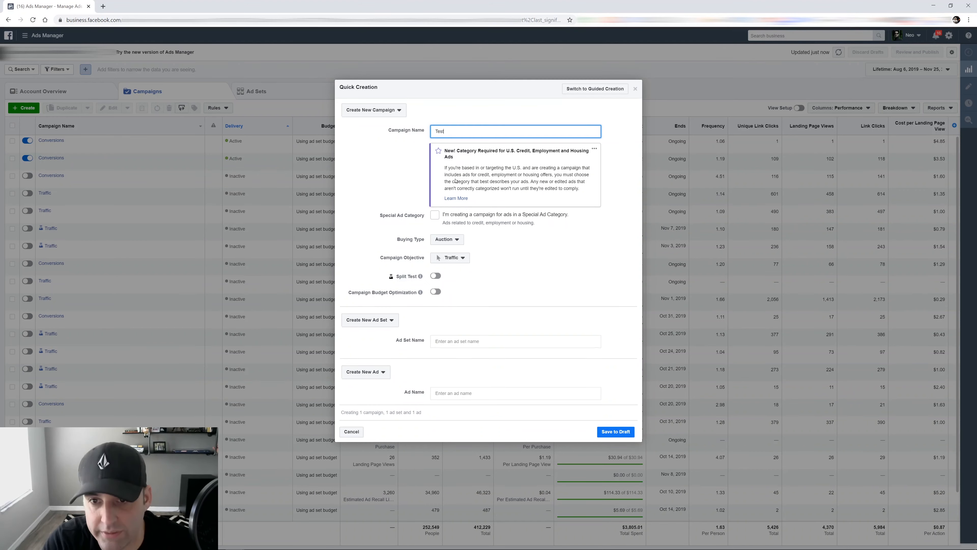
# Name the new ad set Test 2 and the new ad TEst 3, and save the campaign as a draft.
pyautogui.click(442, 340)
pyautogui.write('Test 2')
pyautogui.click(446, 390)
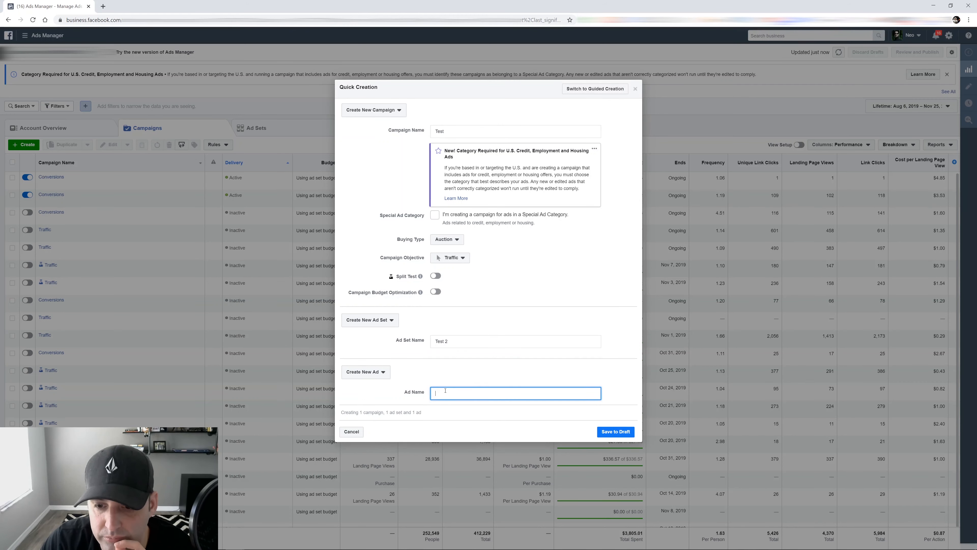
pyautogui.write('TEst 3')
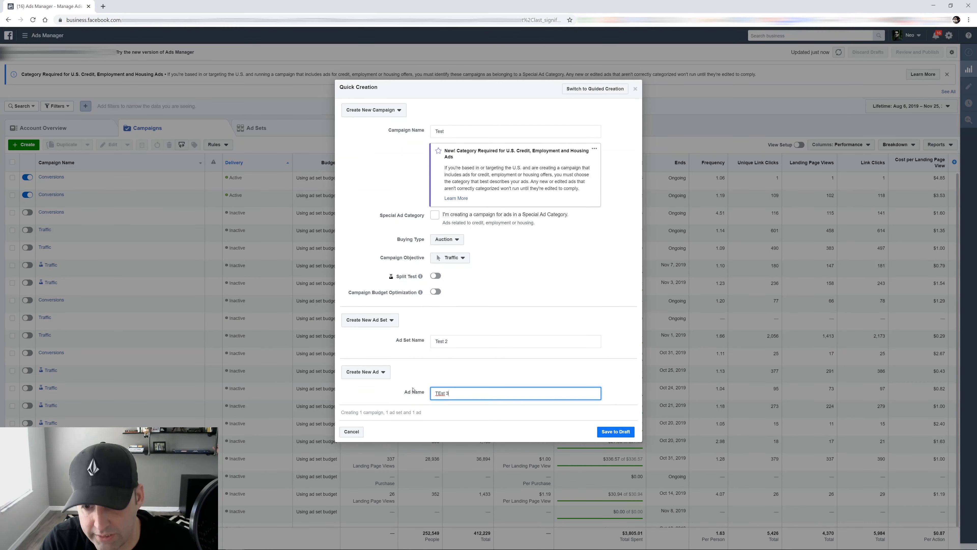
pyautogui.click(615, 431)
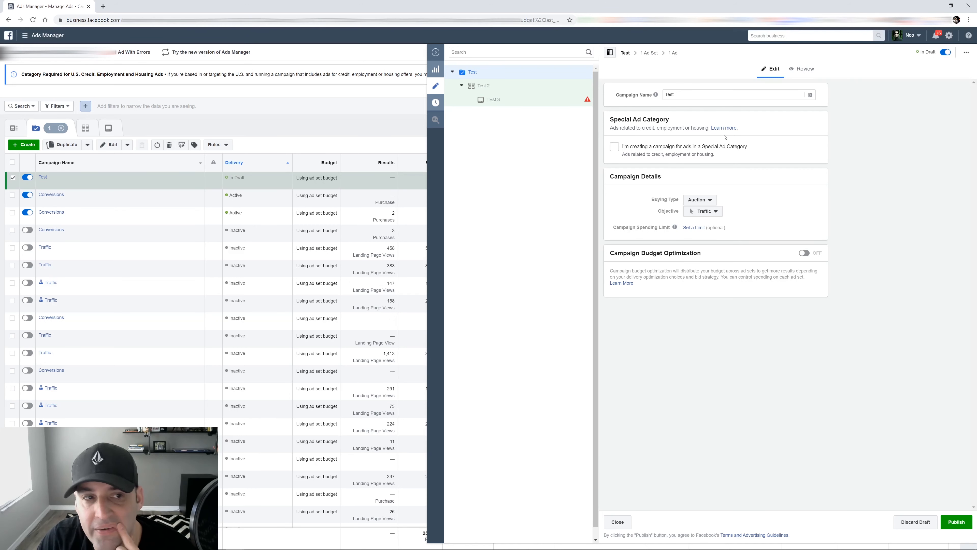
# Include the Lookalike (US, 1%) - 1 audience in the targeting of the Test 2 ad set.
pyautogui.click(649, 53)
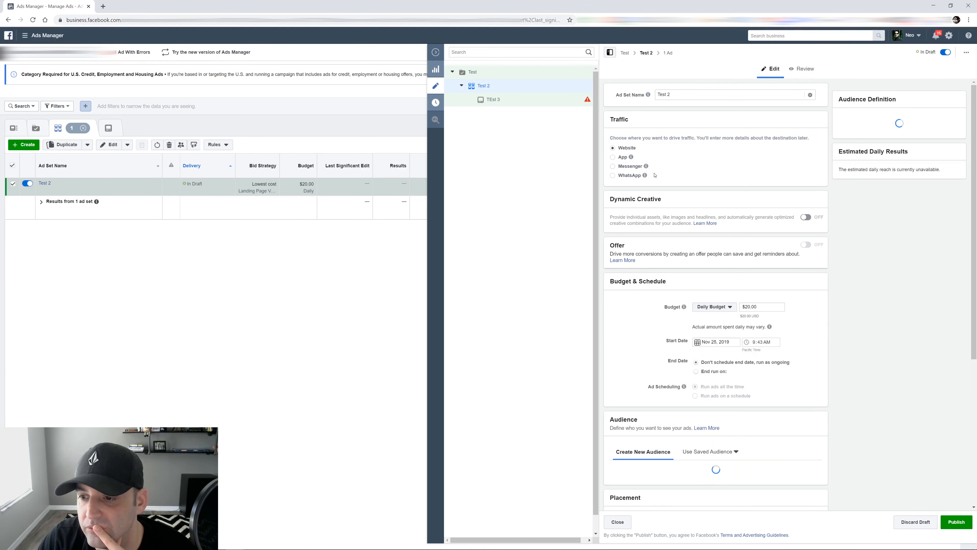
pyautogui.scroll(-4, 762, 240)
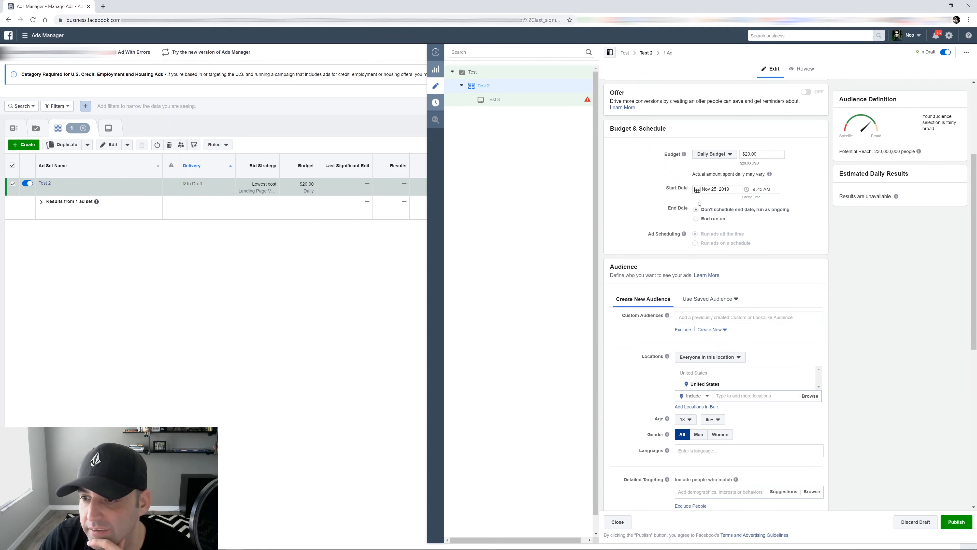
pyautogui.scroll(-4, 749, 268)
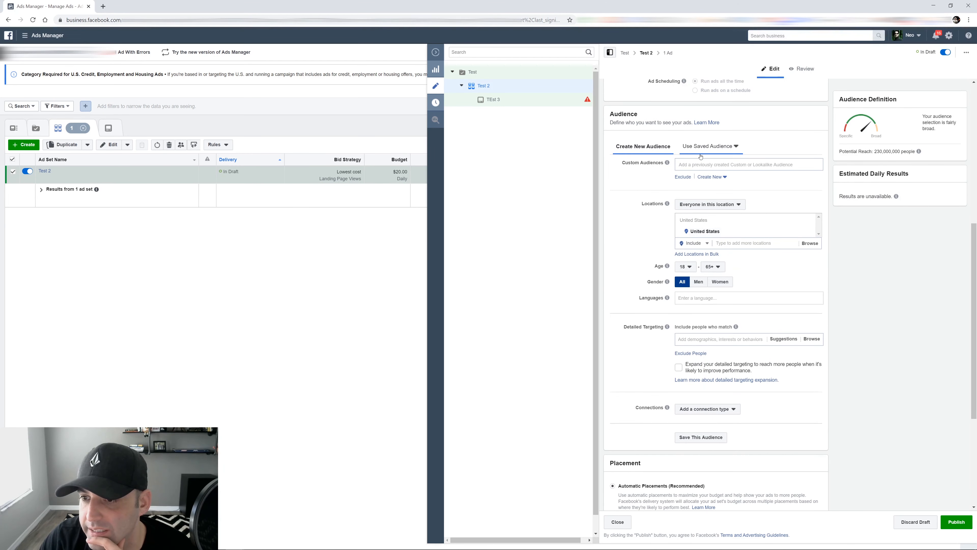
pyautogui.click(719, 166)
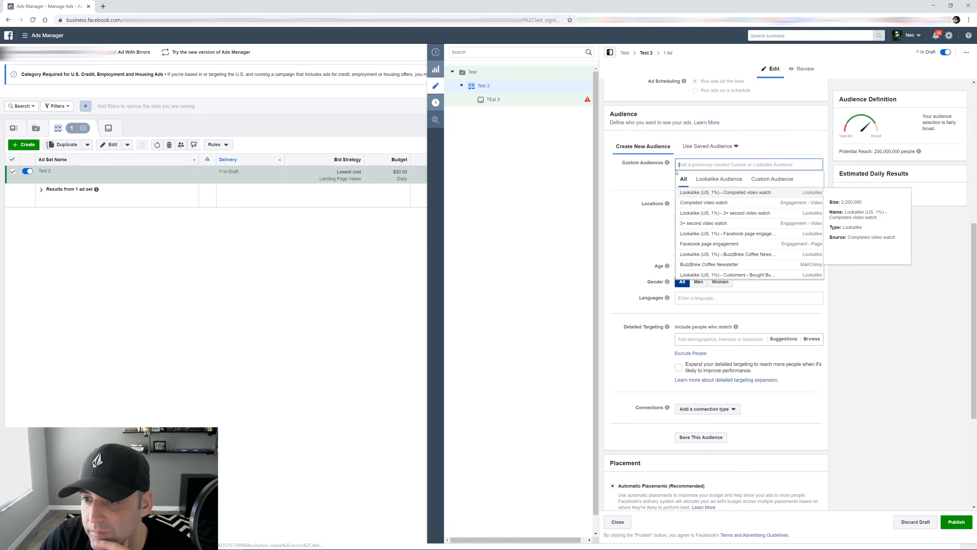
pyautogui.click(691, 183)
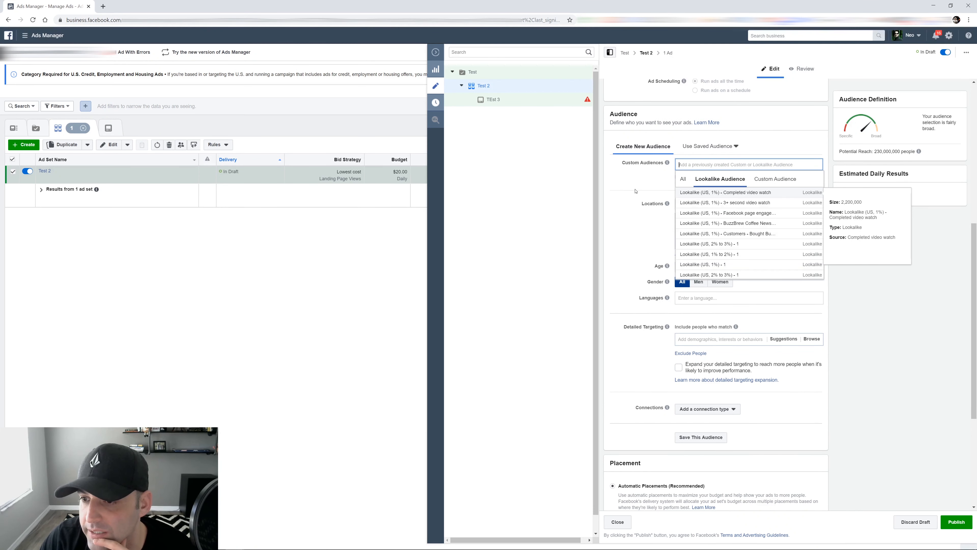
pyautogui.click(725, 265)
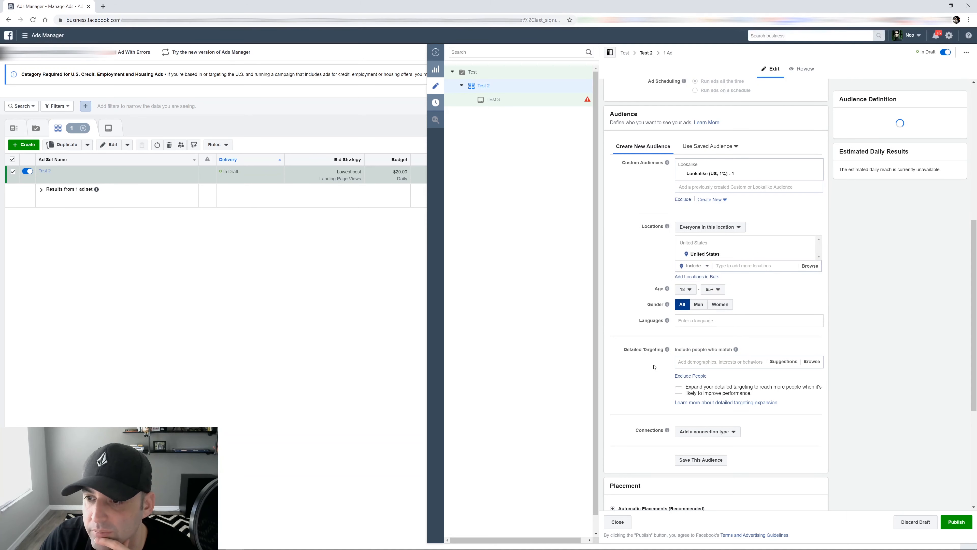
# Exclude the Lookalike (US, 2% to 3%) - 1 audience from the ad set's targeting.
pyautogui.click(683, 199)
pyautogui.click(724, 219)
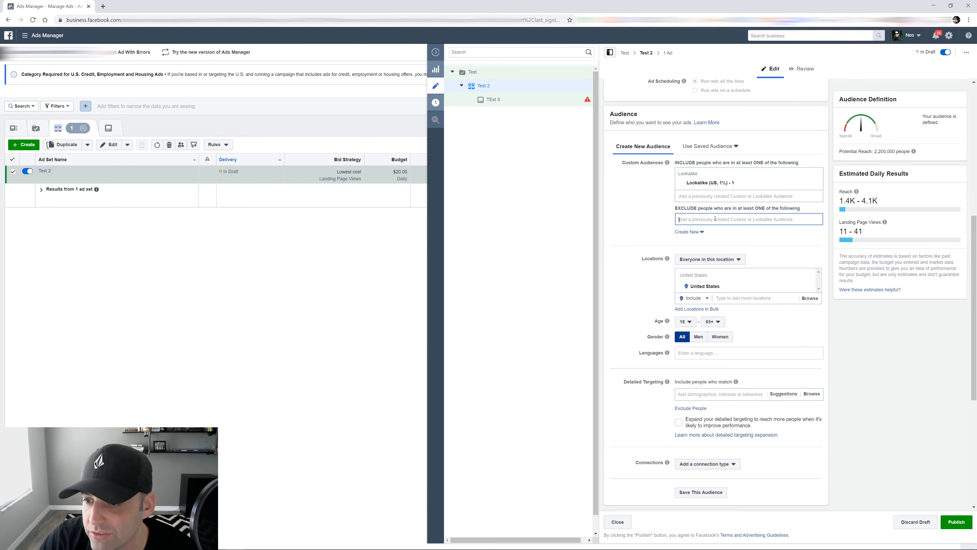
pyautogui.click(722, 235)
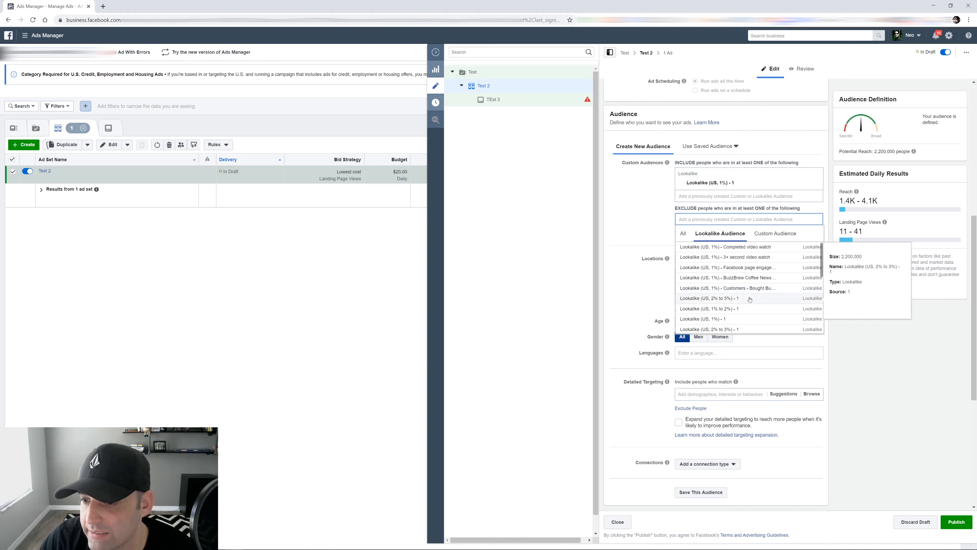
pyautogui.click(717, 299)
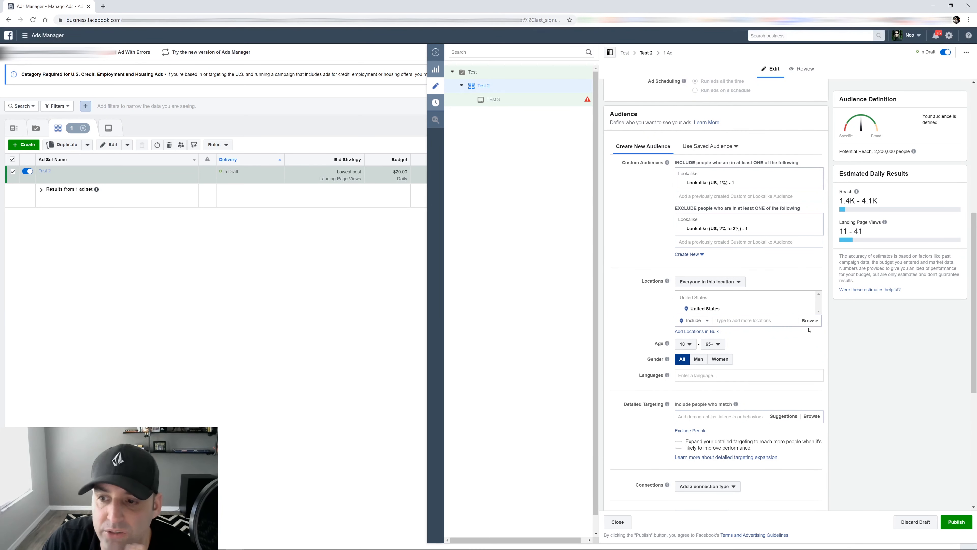
# Add the Website visitors - 180 days audience to the ad set's exclusions.
pyautogui.click(710, 240)
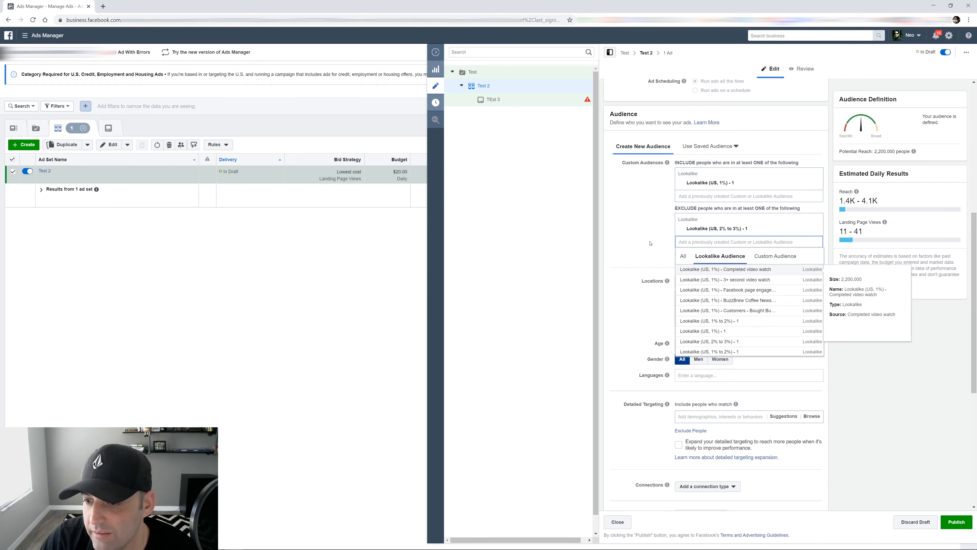
pyautogui.click(684, 257)
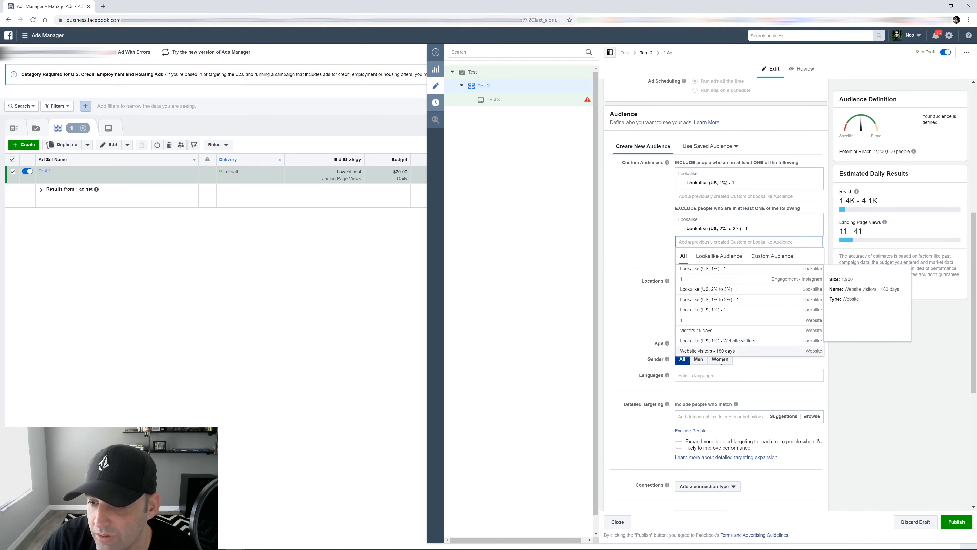
pyautogui.press('Return')
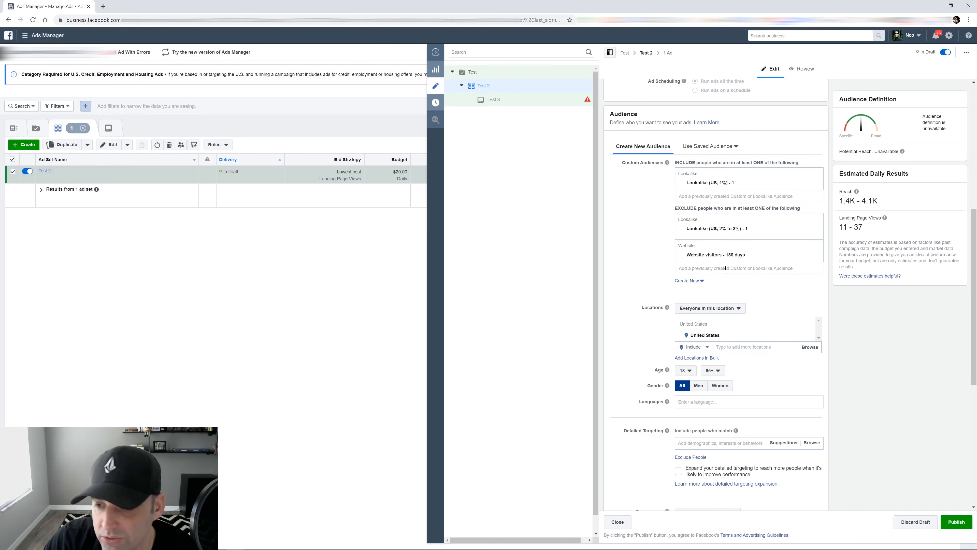
pyautogui.moveTo(885, 217)
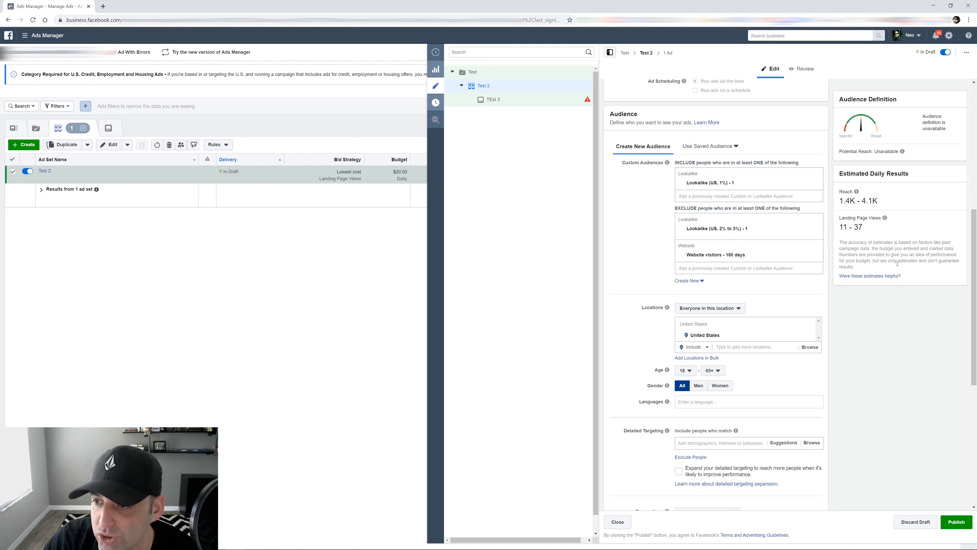
pyautogui.scroll(-4, 891, 336)
pyautogui.scroll(5, 892, 336)
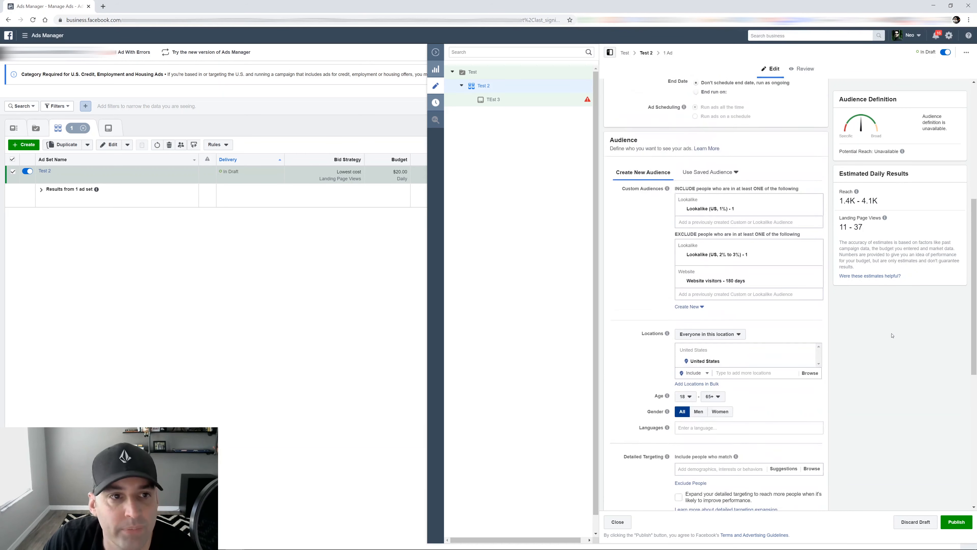
# Return to the account's audiences and look through the existing custom, lookalike and saved audiences.
pyautogui.click(25, 35)
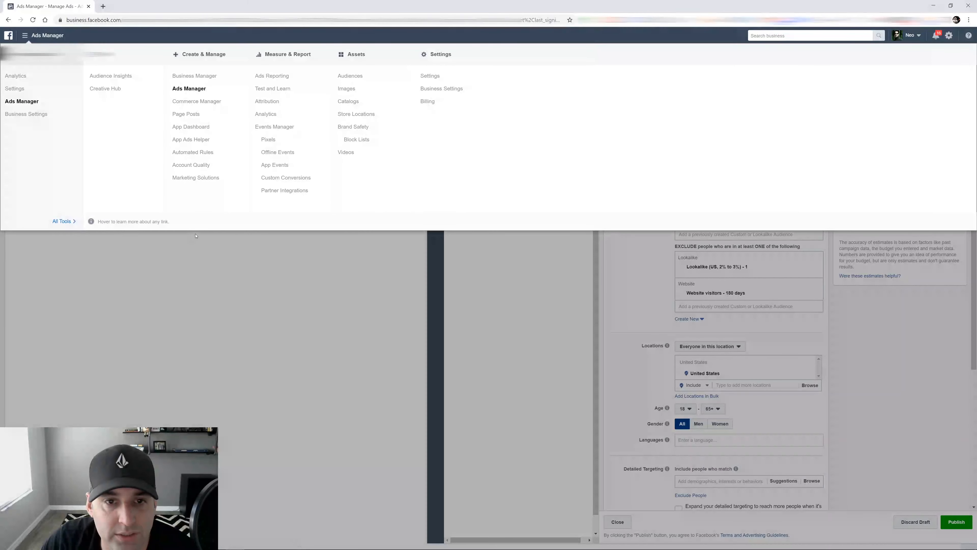
pyautogui.click(350, 75)
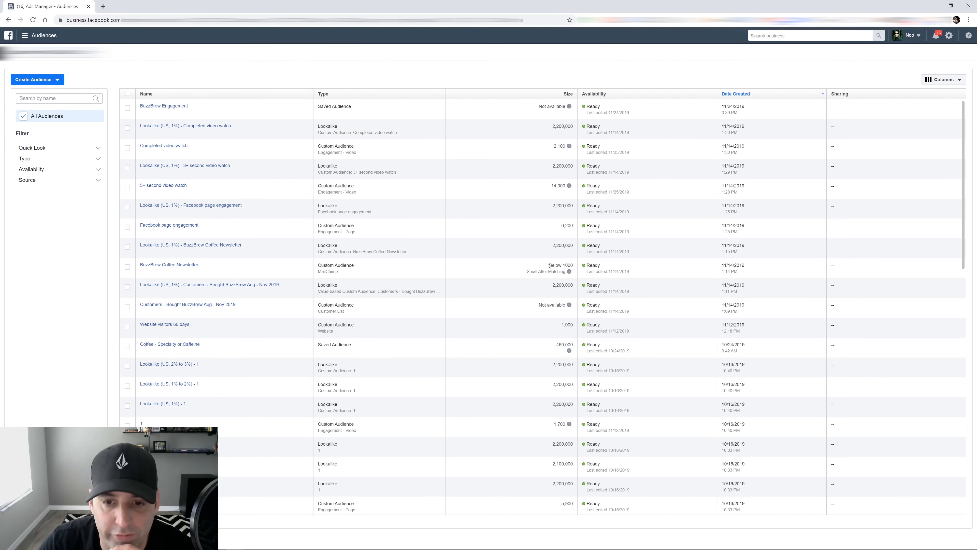
pyautogui.scroll(-5, 467, 292)
pyautogui.scroll(5, 493, 309)
pyautogui.scroll(-13, 515, 228)
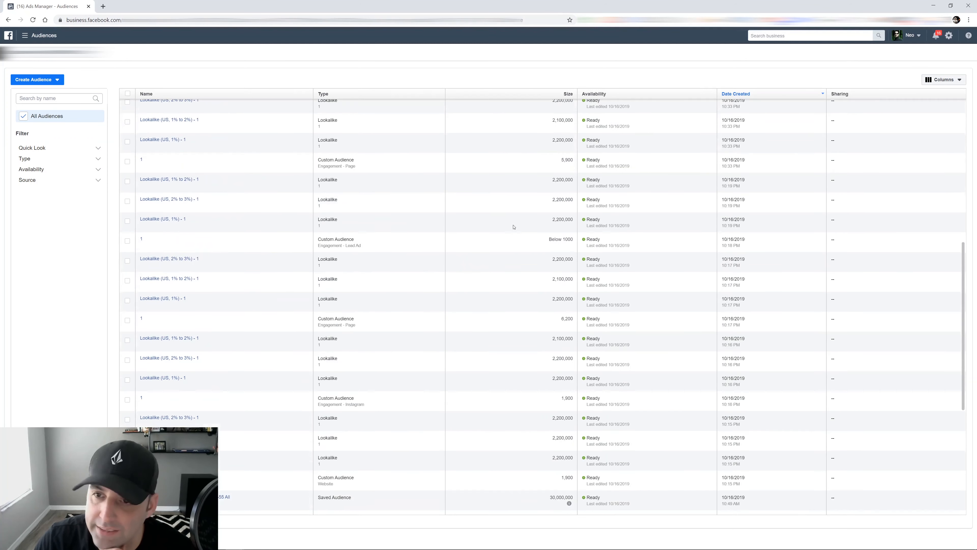
pyautogui.scroll(8, 512, 381)
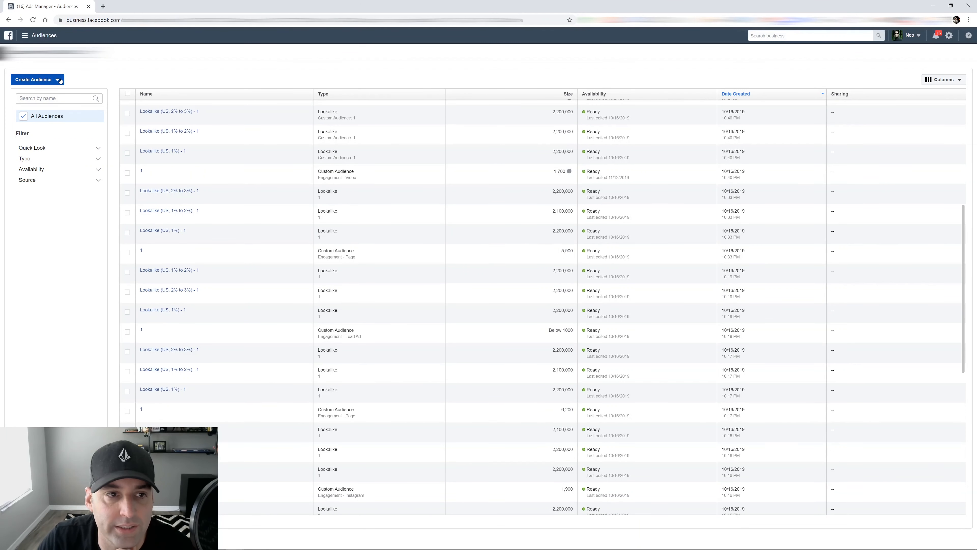